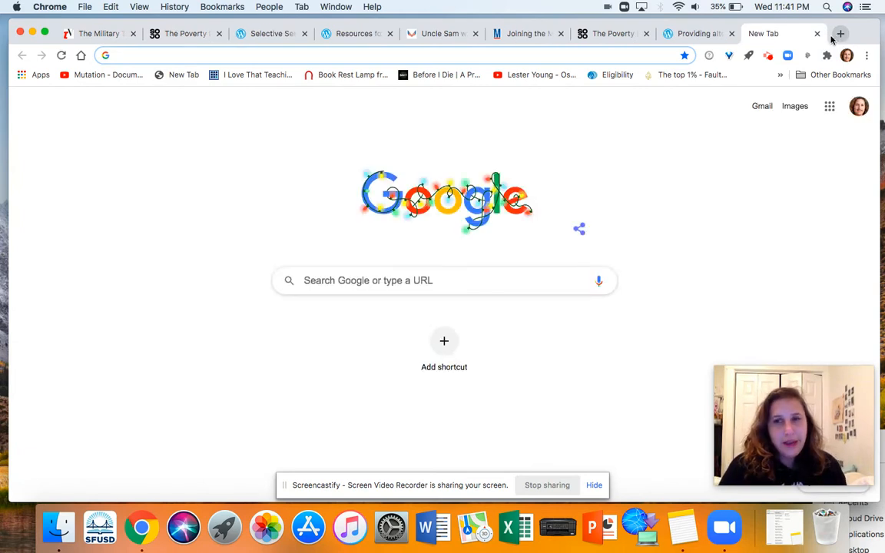
Step: Look through the Google apps list from the new tab page for NoodleTools
{"action": "left_click", "coordinate": [830, 106]}
{"action": "scroll", "coordinate": [766, 244], "scroll_direction": "down", "scroll_amount": 15}
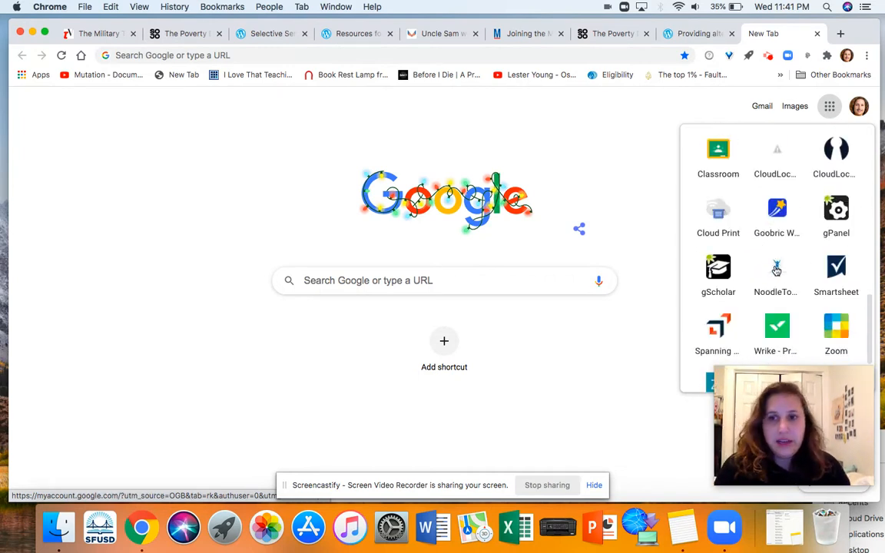
{"action": "scroll", "coordinate": [751, 253], "scroll_direction": "up", "scroll_amount": 15}
{"action": "scroll", "coordinate": [751, 253], "scroll_direction": "down", "scroll_amount": 15}
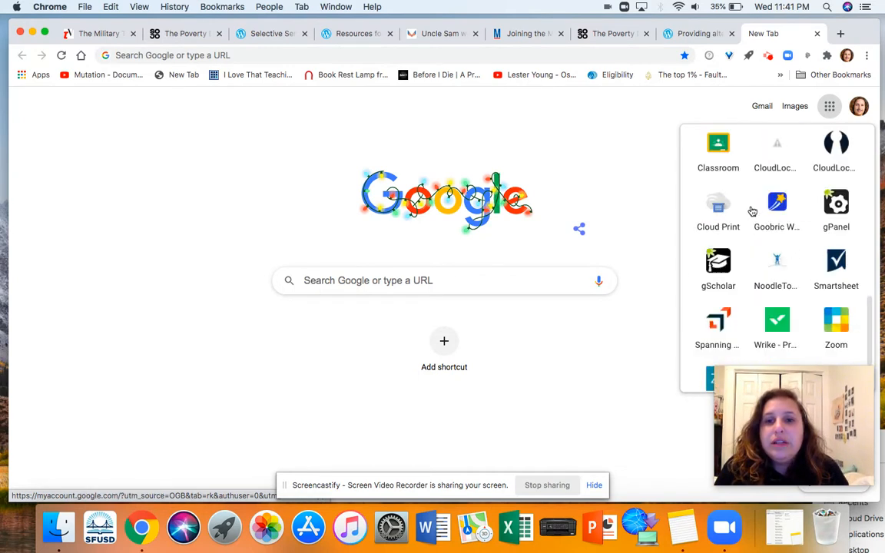
{"action": "scroll", "coordinate": [752, 210], "scroll_direction": "down", "scroll_amount": 2}
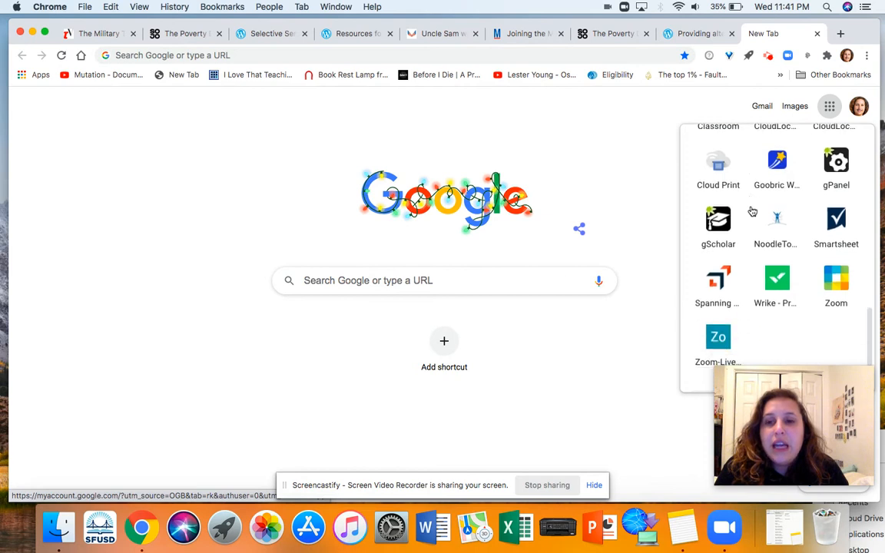
{"action": "left_click", "coordinate": [100, 34]}
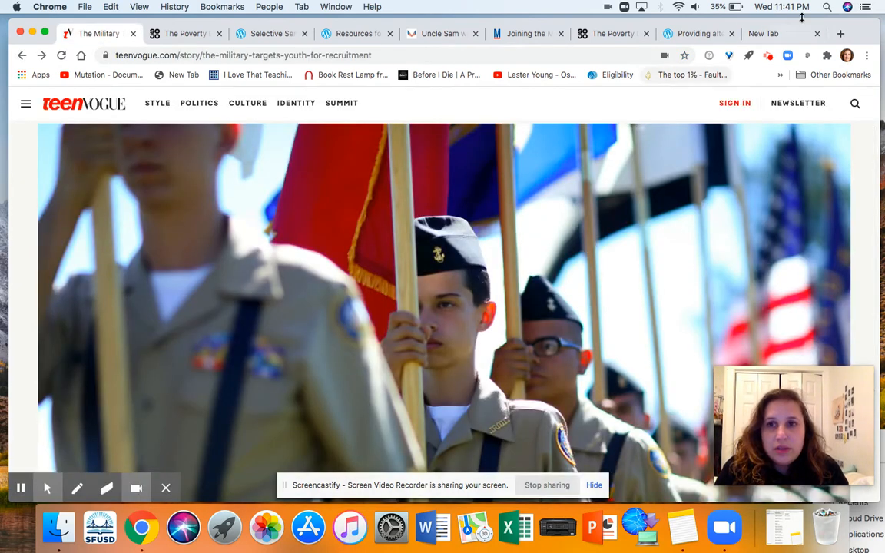
{"action": "left_click", "coordinate": [782, 34]}
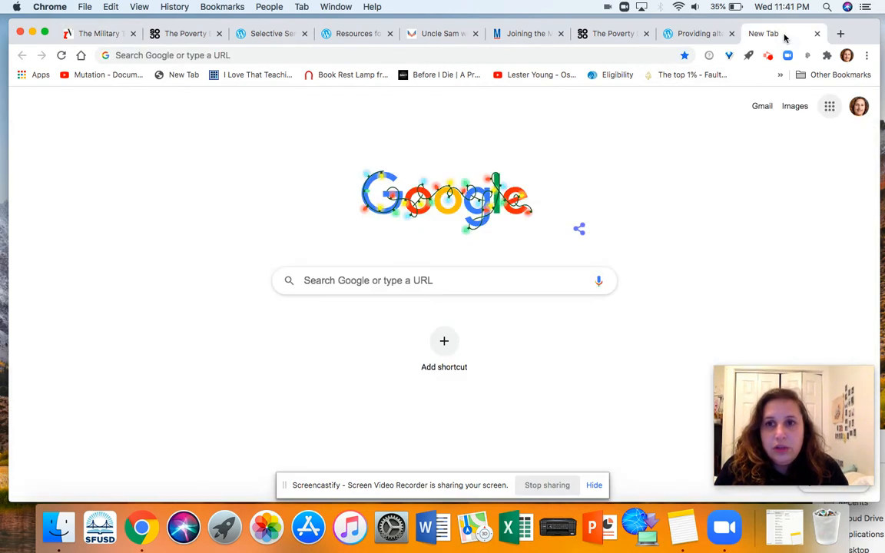
Step: Open the Gmail inbox from the Google apps list on the new tab page
{"action": "left_click", "coordinate": [830, 107]}
{"action": "scroll", "coordinate": [775, 189], "scroll_direction": "down", "scroll_amount": 1}
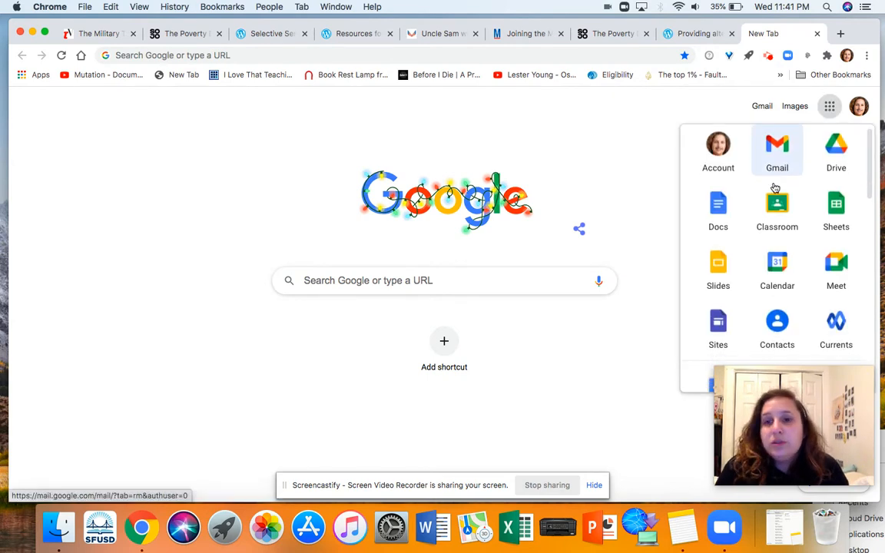
{"action": "left_click", "coordinate": [584, 124]}
{"action": "left_click", "coordinate": [830, 106]}
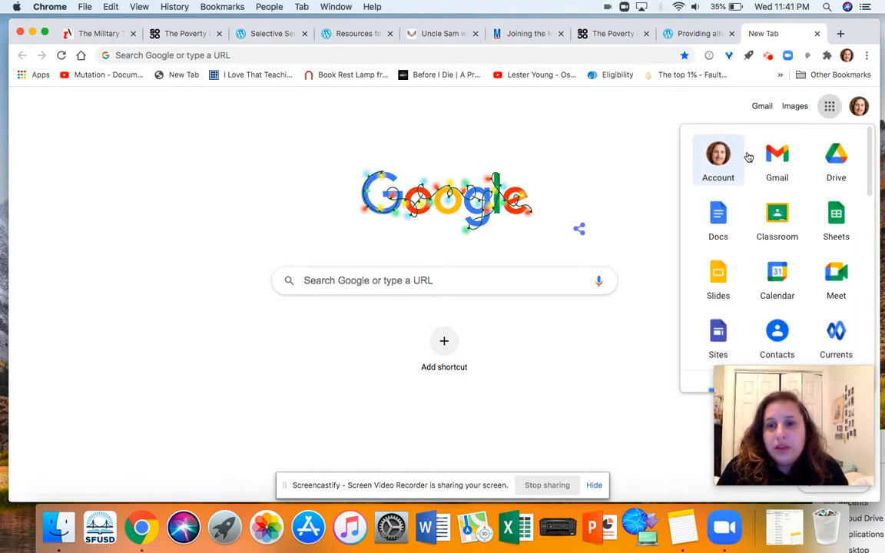
{"action": "left_click", "coordinate": [783, 157]}
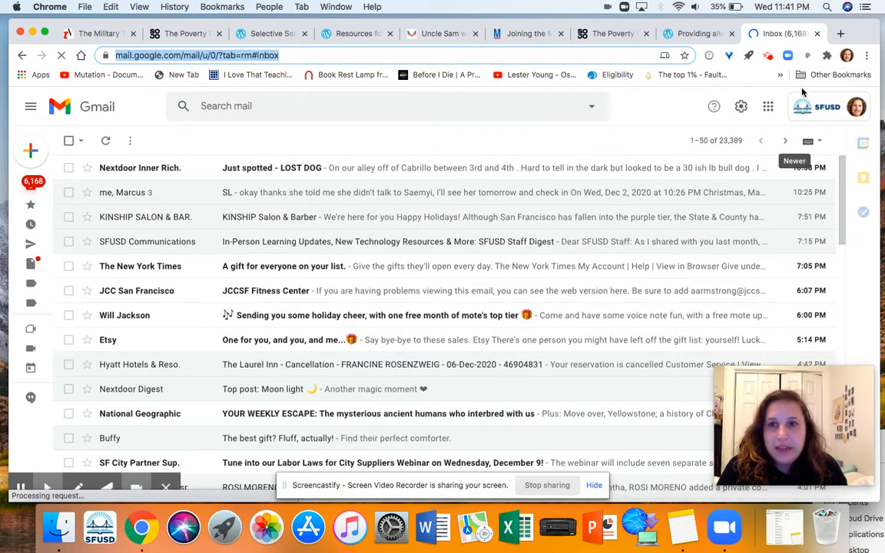
Step: Open NoodleTools from Gmail's Google apps list and sign in with the first listed Google account
{"action": "left_click", "coordinate": [768, 106]}
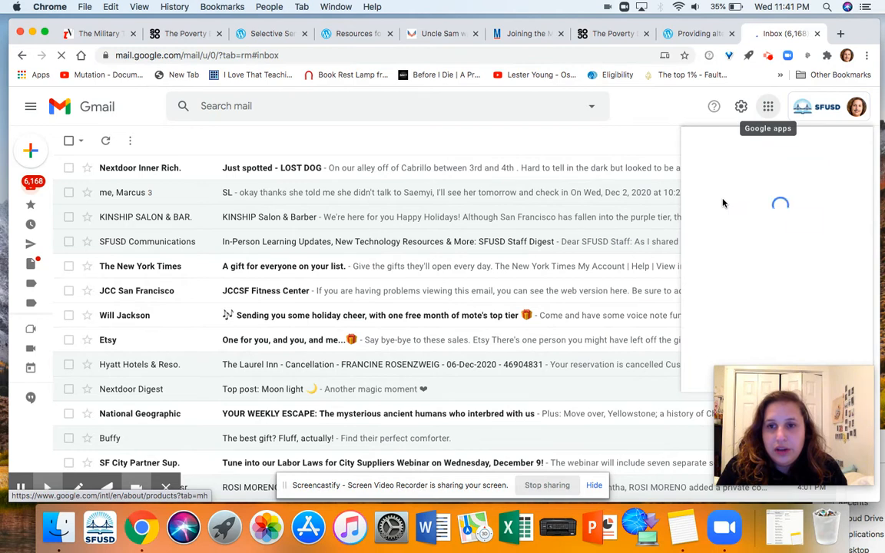
{"action": "scroll", "coordinate": [723, 204], "scroll_direction": "down", "scroll_amount": 2}
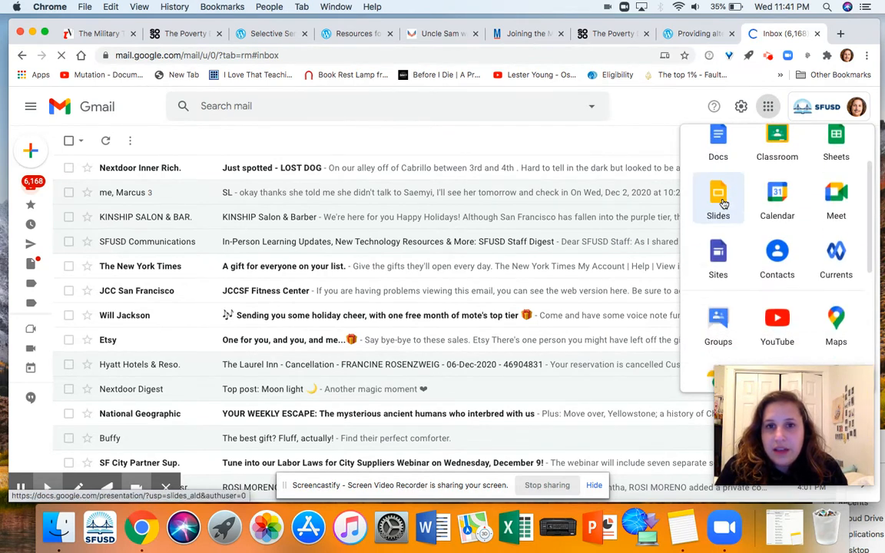
{"action": "scroll", "coordinate": [723, 204], "scroll_direction": "up", "scroll_amount": 3}
{"action": "scroll", "coordinate": [723, 204], "scroll_direction": "down", "scroll_amount": 2}
{"action": "scroll", "coordinate": [724, 203], "scroll_direction": "down", "scroll_amount": 5}
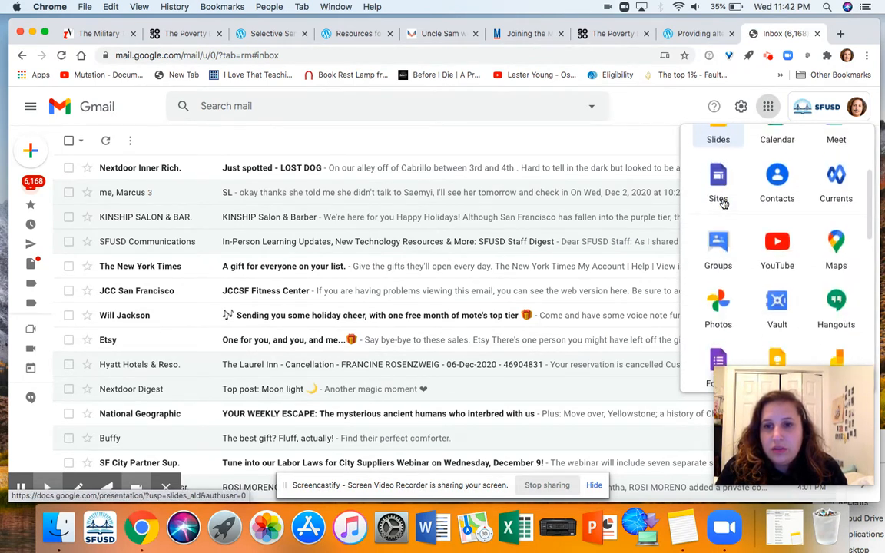
{"action": "scroll", "coordinate": [724, 202], "scroll_direction": "down", "scroll_amount": 5}
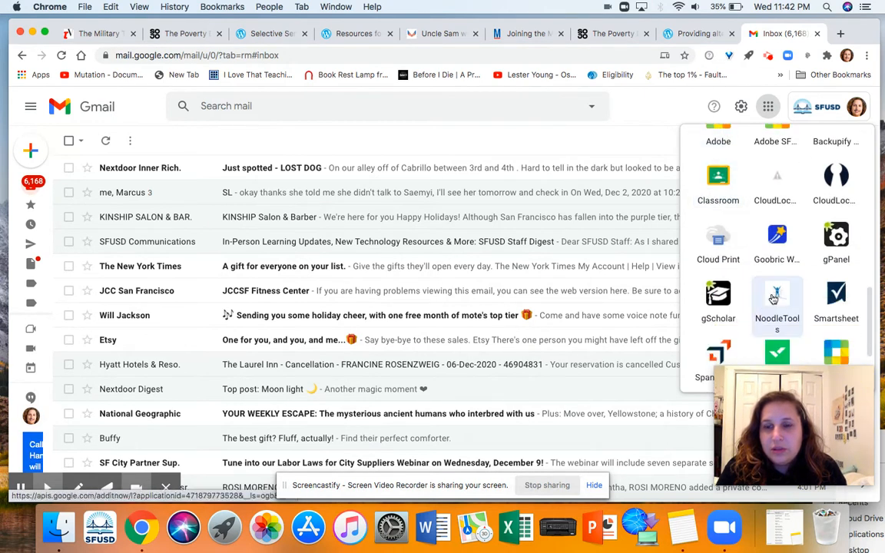
{"action": "left_click", "coordinate": [773, 298]}
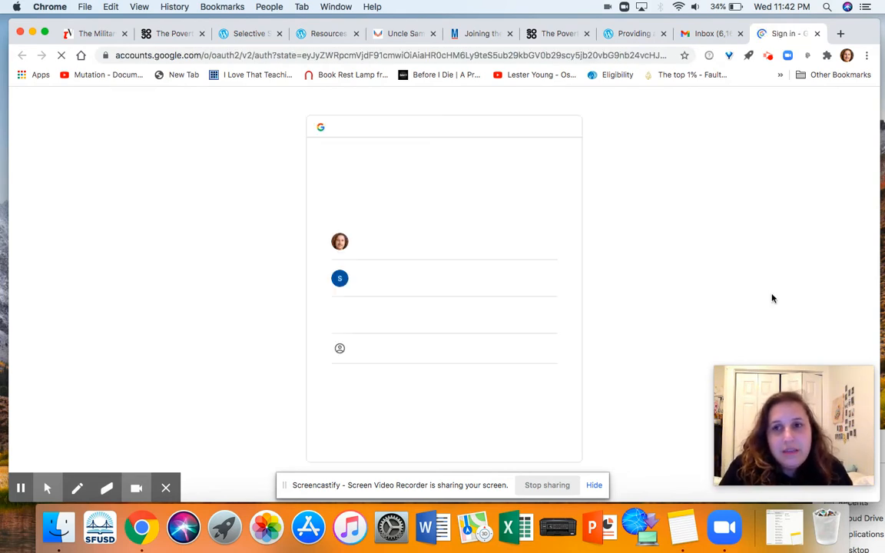
{"action": "left_click", "coordinate": [429, 242]}
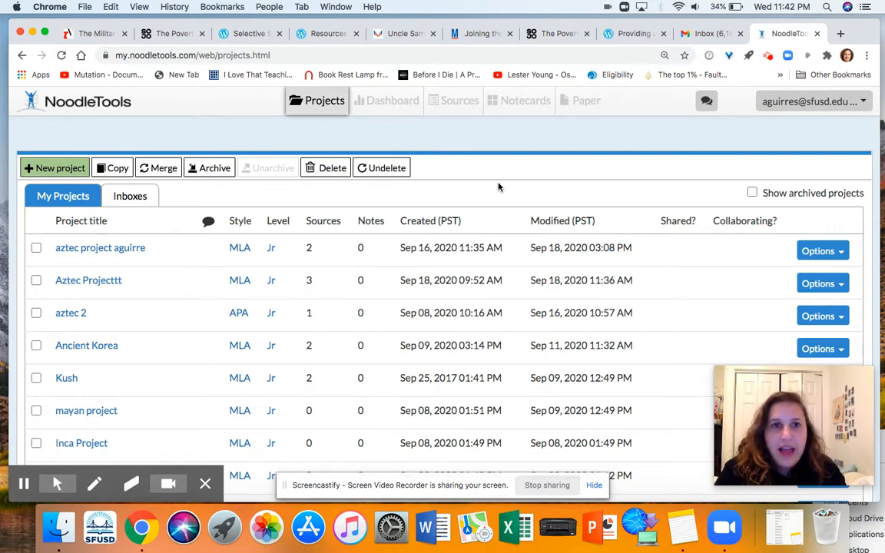
Step: Create a new project titled "Ethnic Studies Final Fall 2020" with the MLA citation style and Junior citation level
{"action": "scroll", "coordinate": [204, 239], "scroll_direction": "down", "scroll_amount": 5}
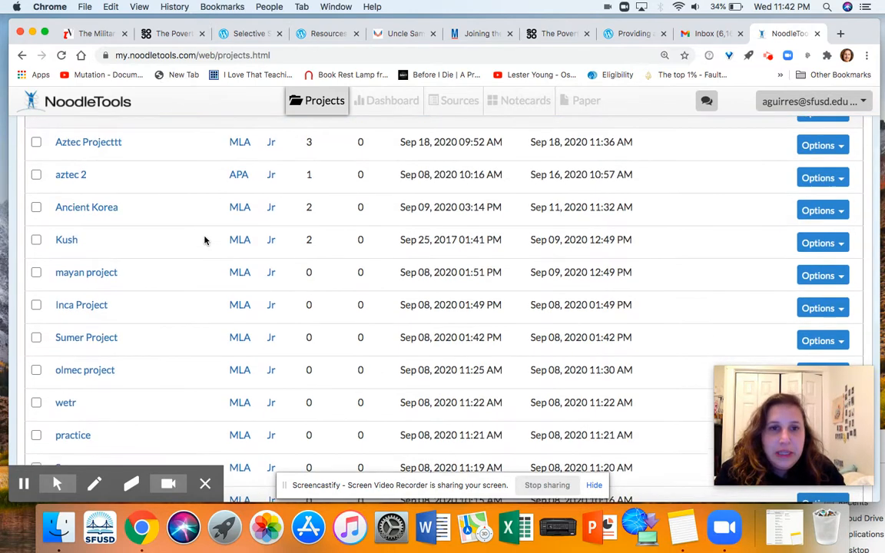
{"action": "scroll", "coordinate": [203, 239], "scroll_direction": "up", "scroll_amount": 2}
{"action": "scroll", "coordinate": [205, 240], "scroll_direction": "up", "scroll_amount": 3}
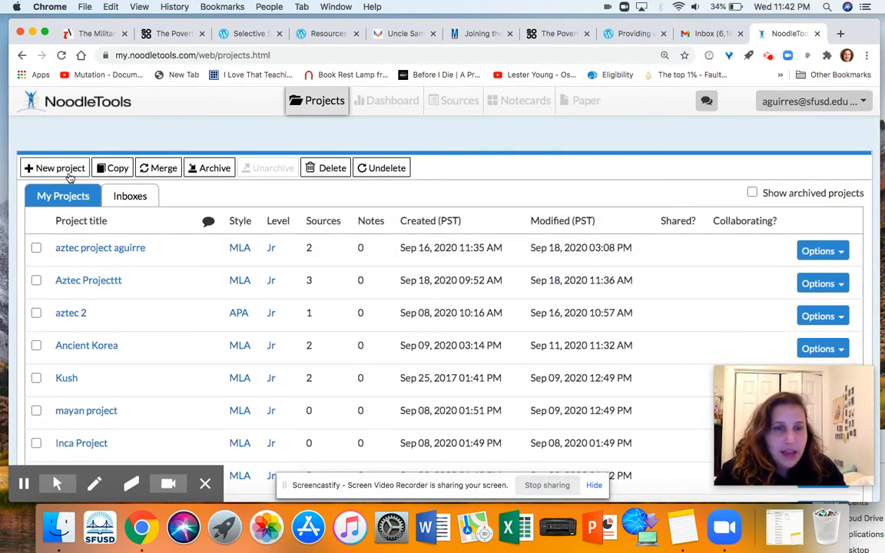
{"action": "left_click", "coordinate": [69, 177]}
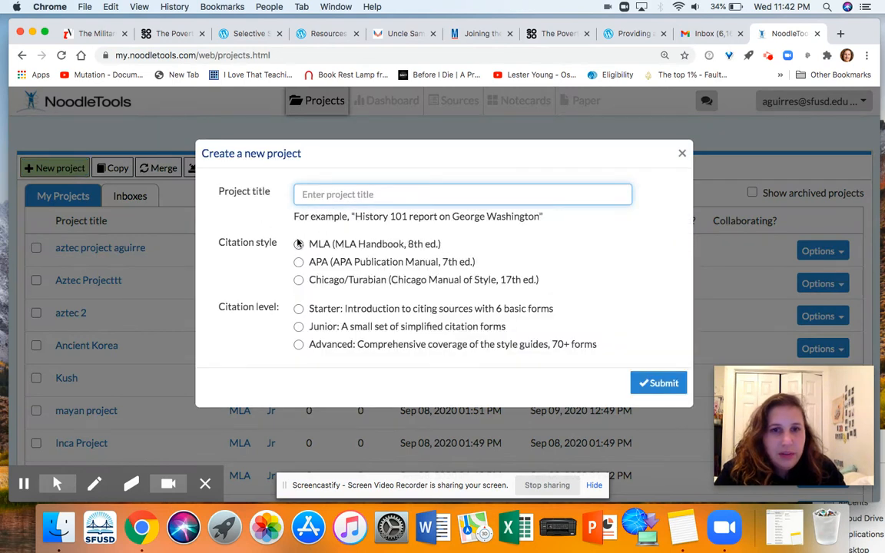
{"action": "left_click", "coordinate": [299, 246]}
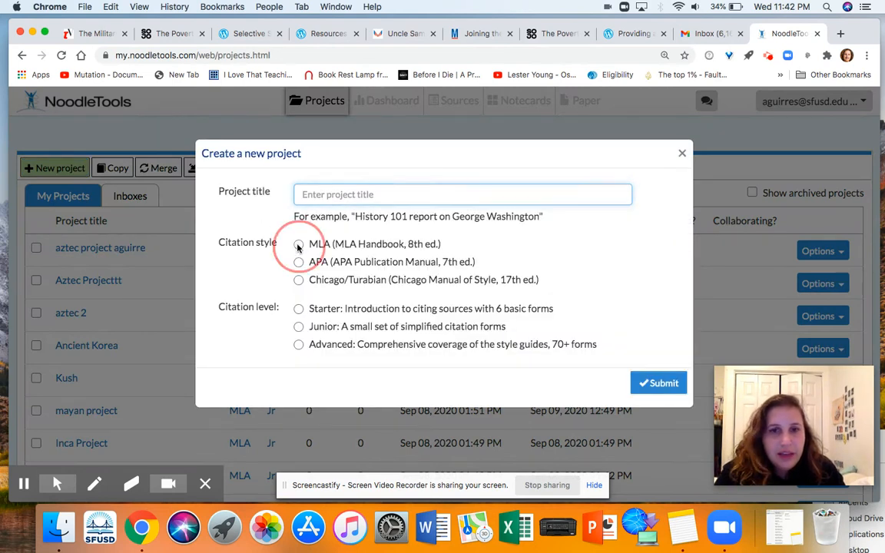
{"action": "left_click", "coordinate": [299, 326]}
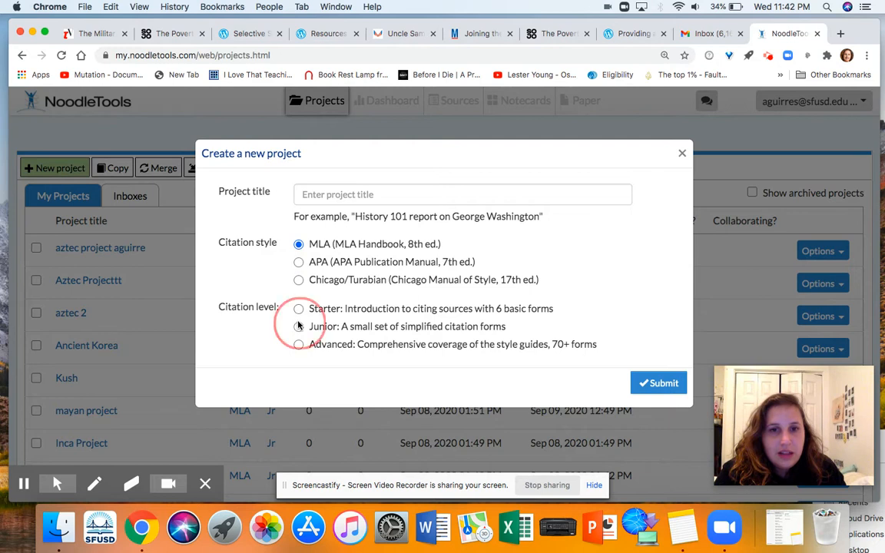
{"action": "left_click", "coordinate": [358, 196]}
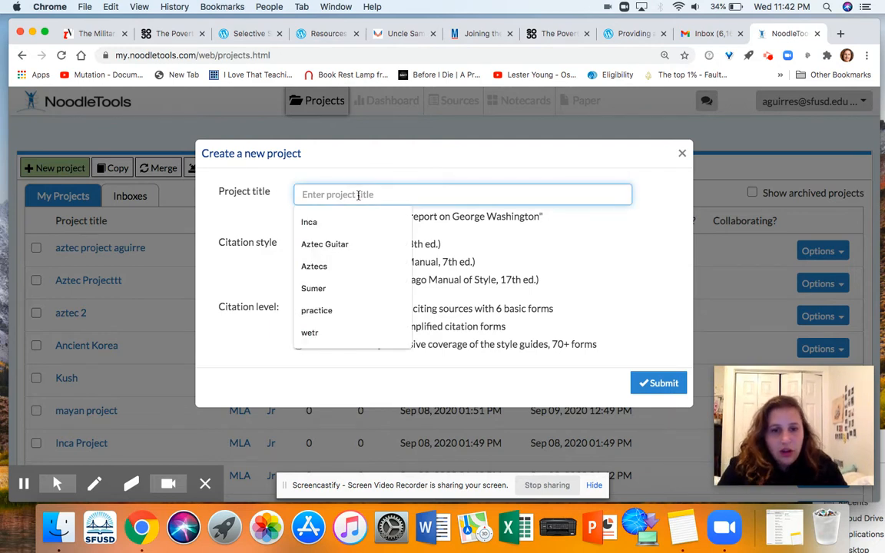
{"action": "type", "text": "Ethnic"}
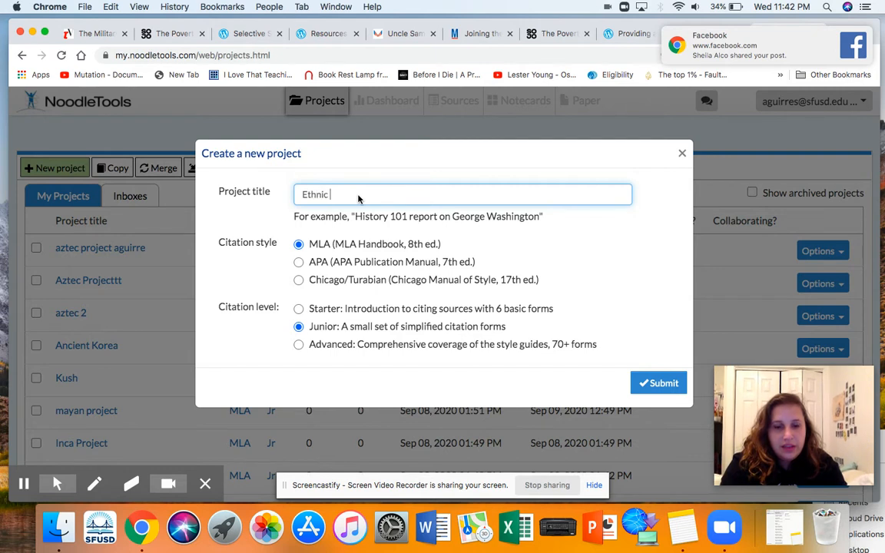
{"action": "type", "text": " Studies Final Fall"}
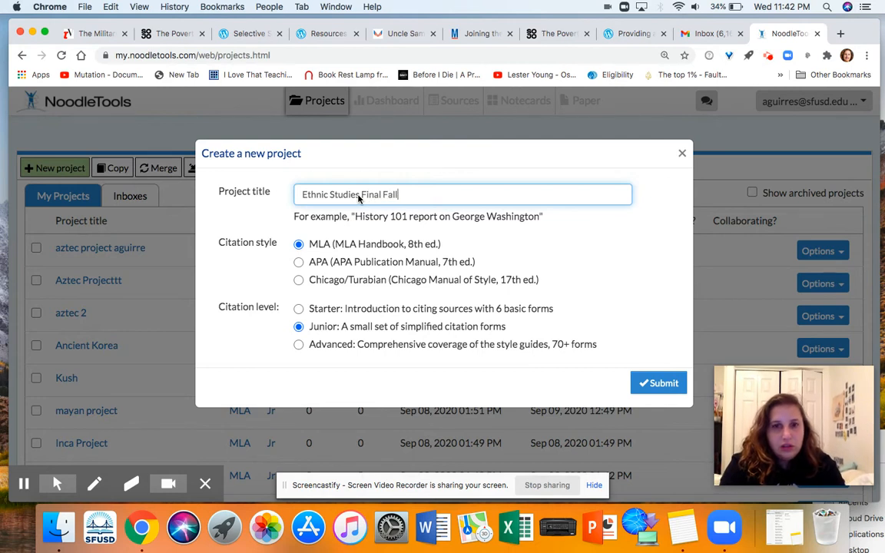
{"action": "type", "text": "2020"}
{"action": "left_click", "coordinate": [654, 385]}
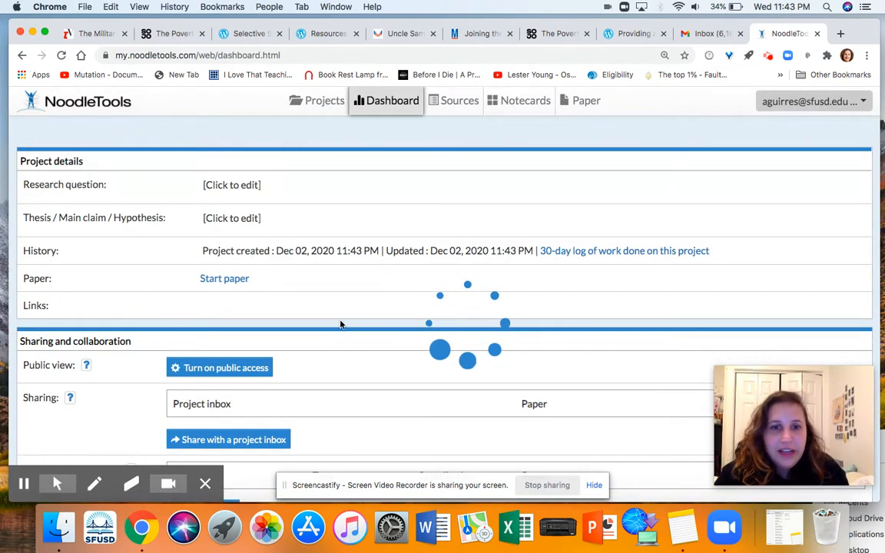
Step: Try to share the project with the teacher's "Ethnic Studies 1st period" project inbox
{"action": "scroll", "coordinate": [341, 324], "scroll_direction": "down", "scroll_amount": 2}
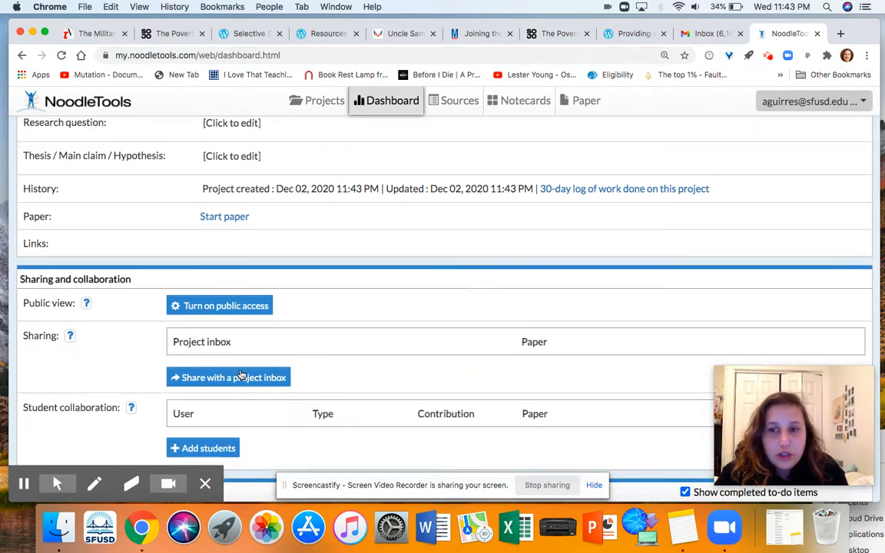
{"action": "left_click", "coordinate": [241, 375]}
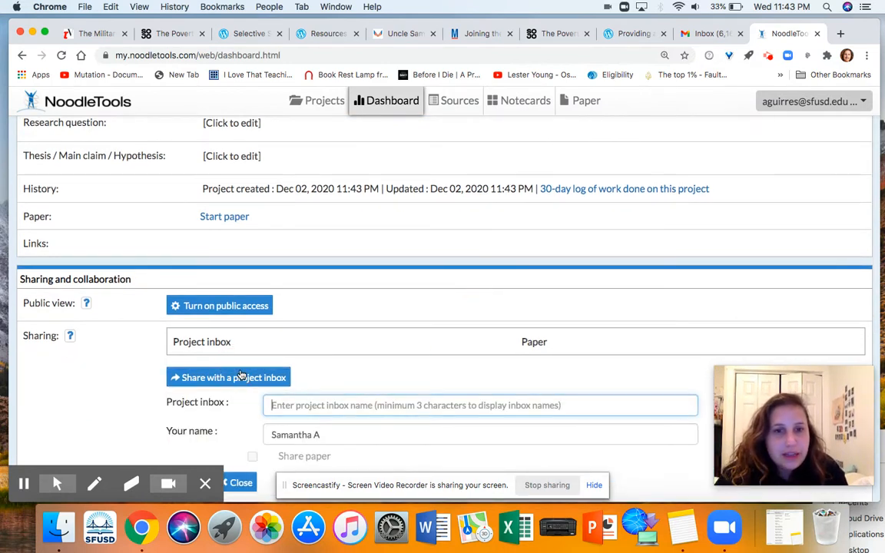
{"action": "scroll", "coordinate": [281, 366], "scroll_direction": "down", "scroll_amount": 4}
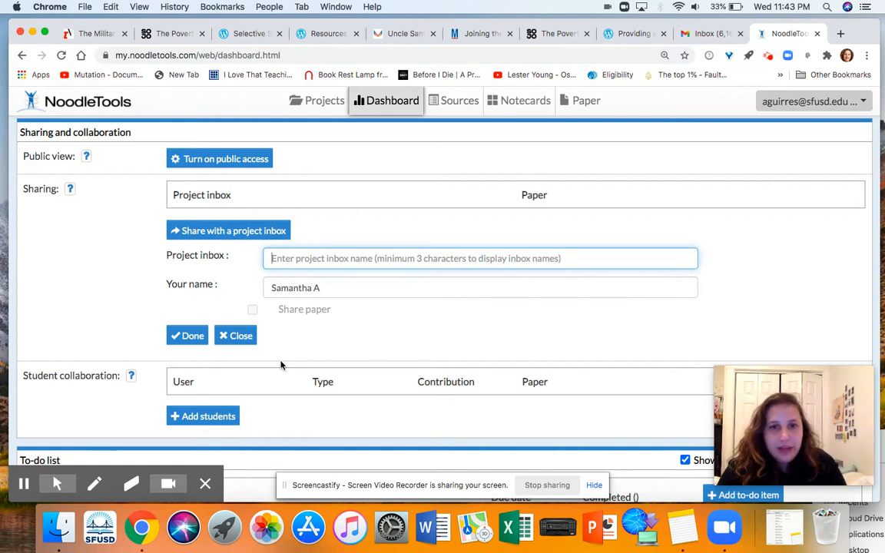
{"action": "type", "text": "Aguirre Ethnic Studies 1s"}
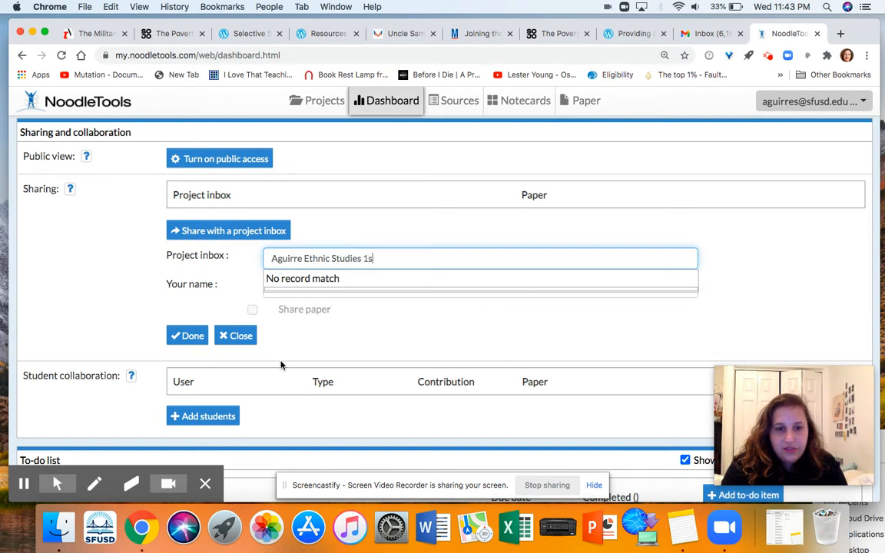
{"action": "type", "text": "iod"}
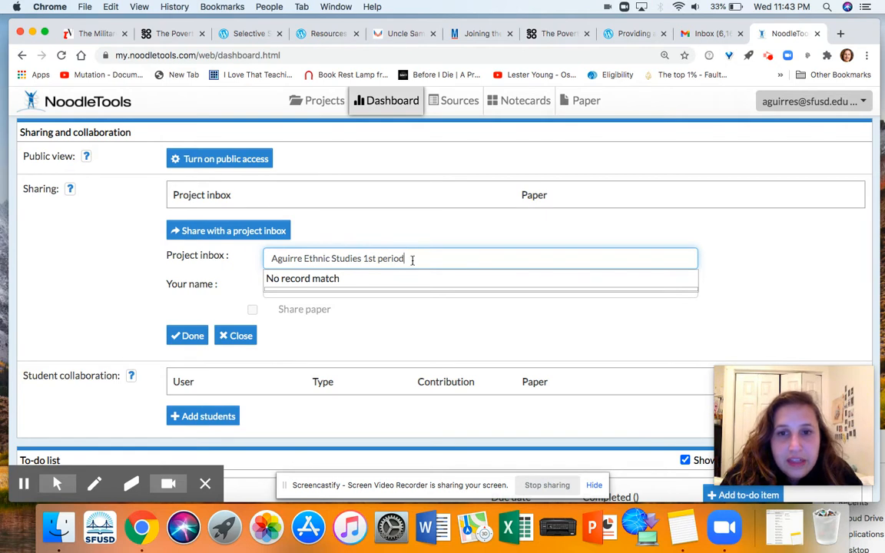
{"action": "left_click_drag", "start_coordinate": [410, 259], "coordinate": [282, 283]}
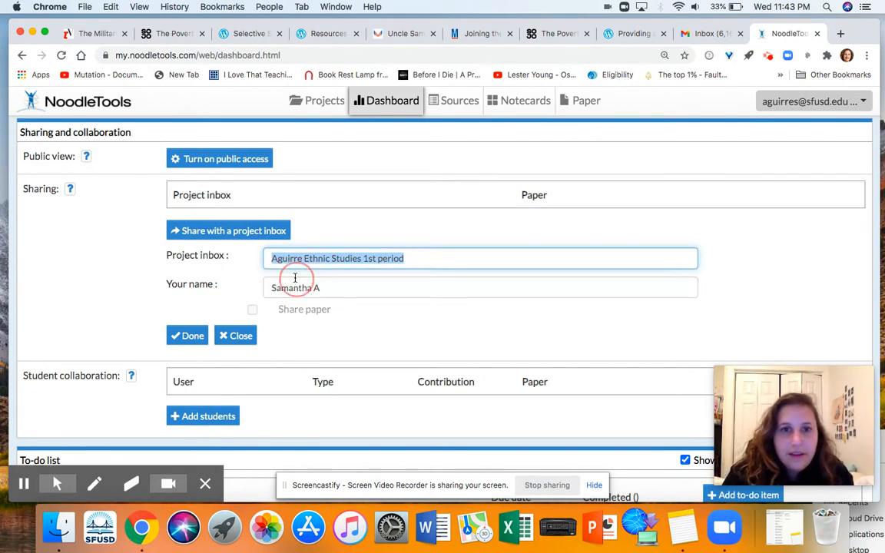
{"action": "left_click", "coordinate": [188, 338]}
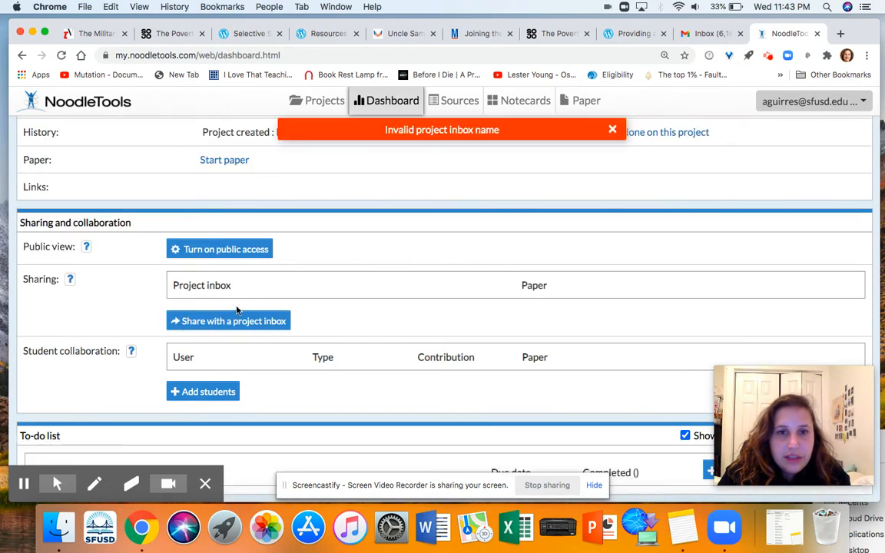
Step: Open the Sources page of the Ethnic Studies Final Fall 2020 project
{"action": "scroll", "coordinate": [288, 172], "scroll_direction": "up", "scroll_amount": 3}
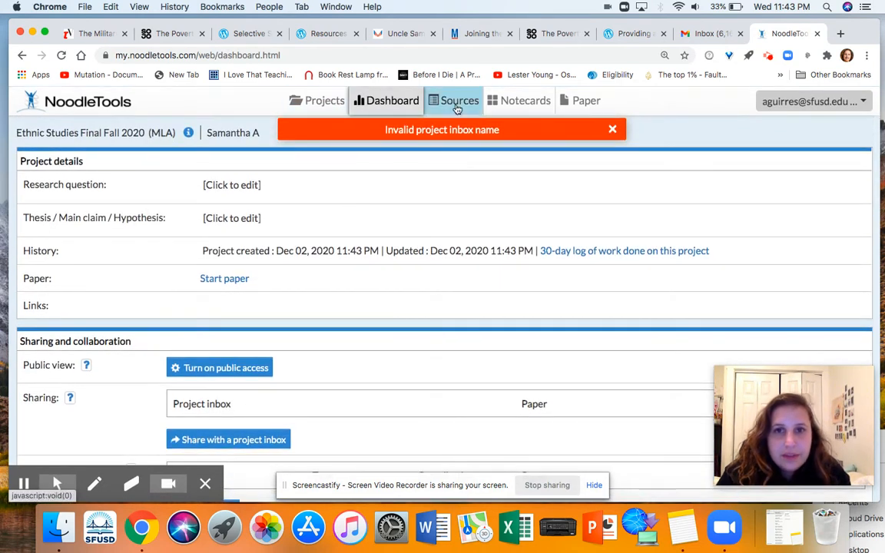
{"action": "left_click", "coordinate": [457, 108]}
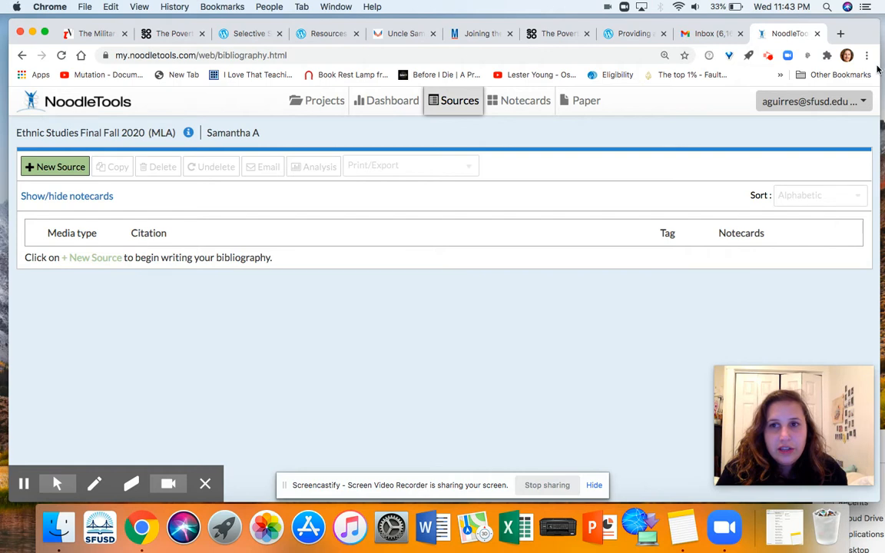
Step: Search Google for "workscited" in a new tab
{"action": "left_click", "coordinate": [841, 34]}
{"action": "type", "text": "workd"}
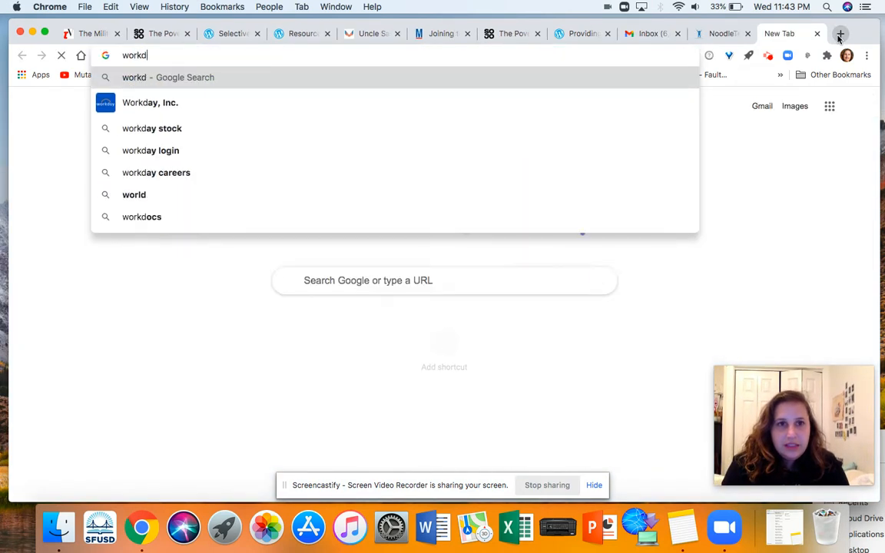
{"action": "key", "text": "BackSpace"}
{"action": "type", "text": "scited"}
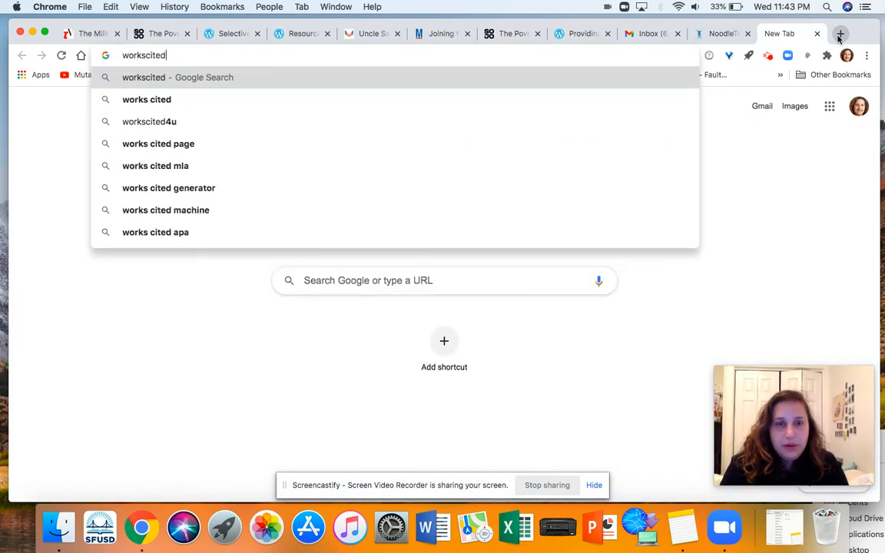
{"action": "key", "text": "Return"}
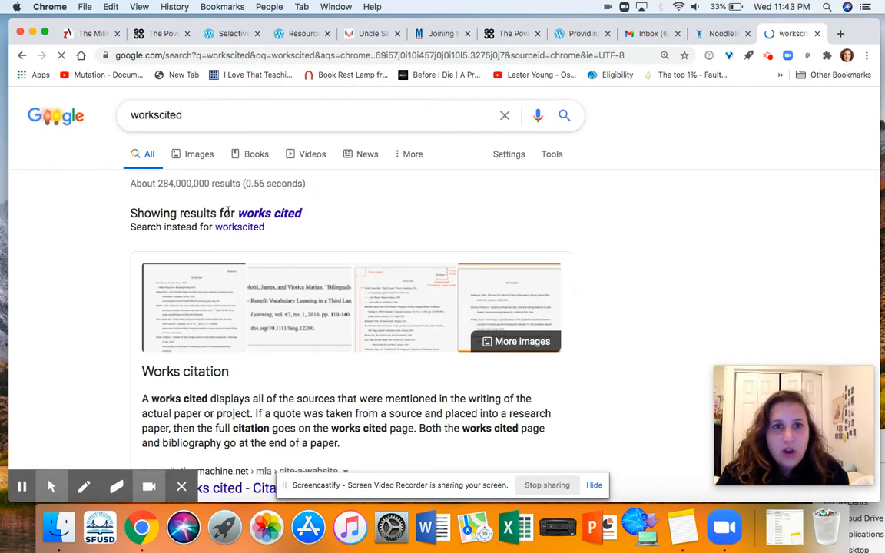
Step: Search Google Images for "works cited" and examine the MLA Works Cited Page Formatting example from Lumen Learning
{"action": "left_click", "coordinate": [256, 215]}
{"action": "left_click", "coordinate": [198, 154]}
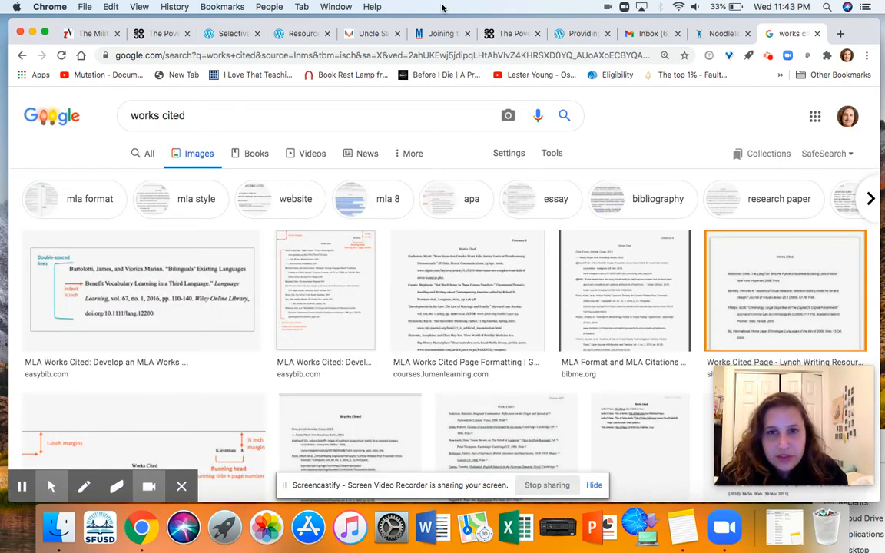
{"action": "left_click", "coordinate": [450, 264]}
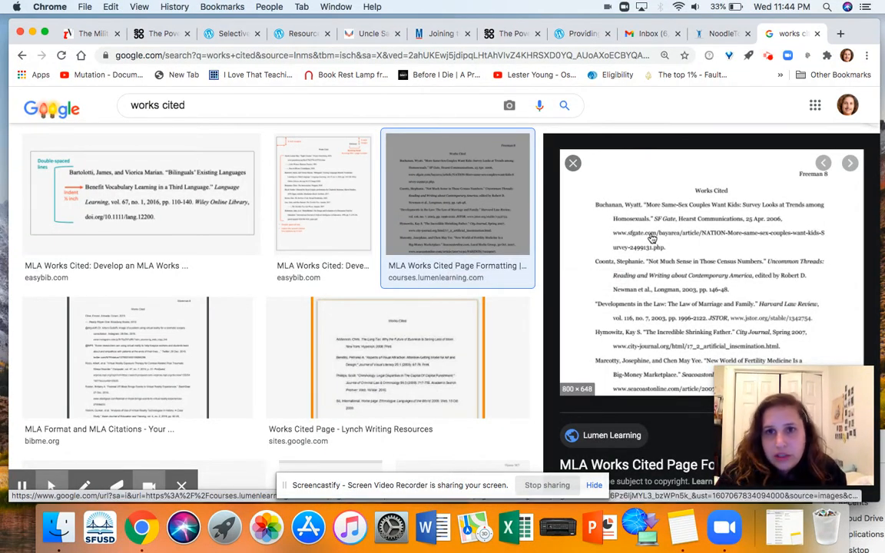
{"action": "scroll", "coordinate": [646, 251], "scroll_direction": "down", "scroll_amount": 3}
{"action": "scroll", "coordinate": [486, 330], "scroll_direction": "down", "scroll_amount": 3}
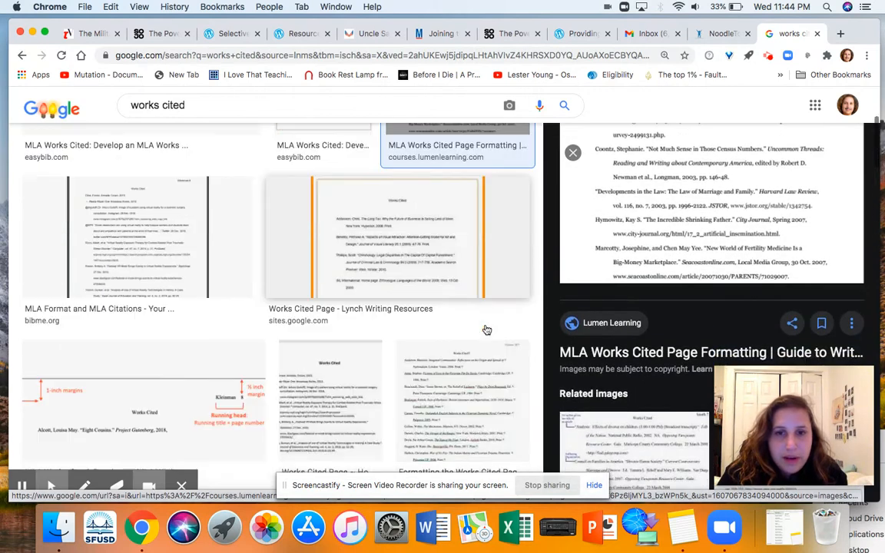
{"action": "scroll", "coordinate": [464, 335], "scroll_direction": "down", "scroll_amount": 2}
{"action": "scroll", "coordinate": [464, 336], "scroll_direction": "up", "scroll_amount": 10}
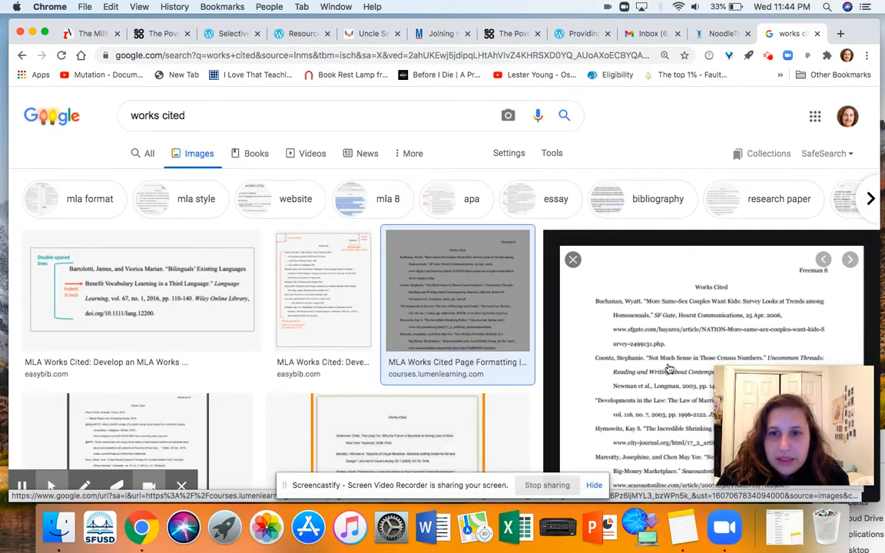
Step: Start a new source in the NoodleTools project as a Website citation of type Web Site and review its form
{"action": "left_click", "coordinate": [709, 37]}
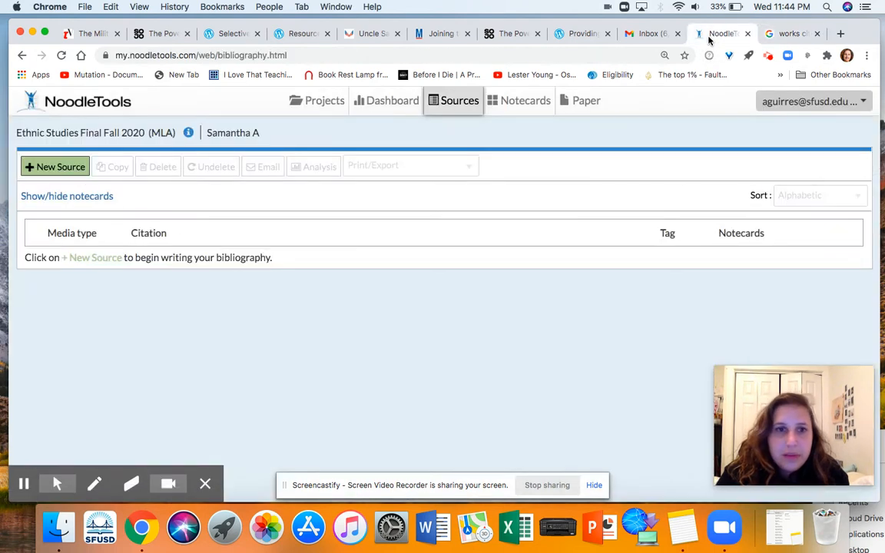
{"action": "left_click", "coordinate": [59, 169]}
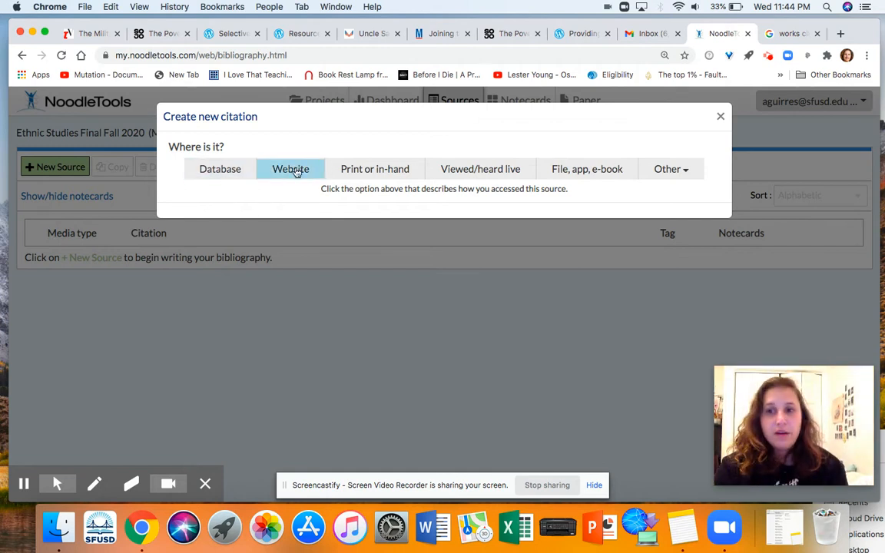
{"action": "left_click", "coordinate": [297, 172]}
{"action": "left_click", "coordinate": [224, 211]}
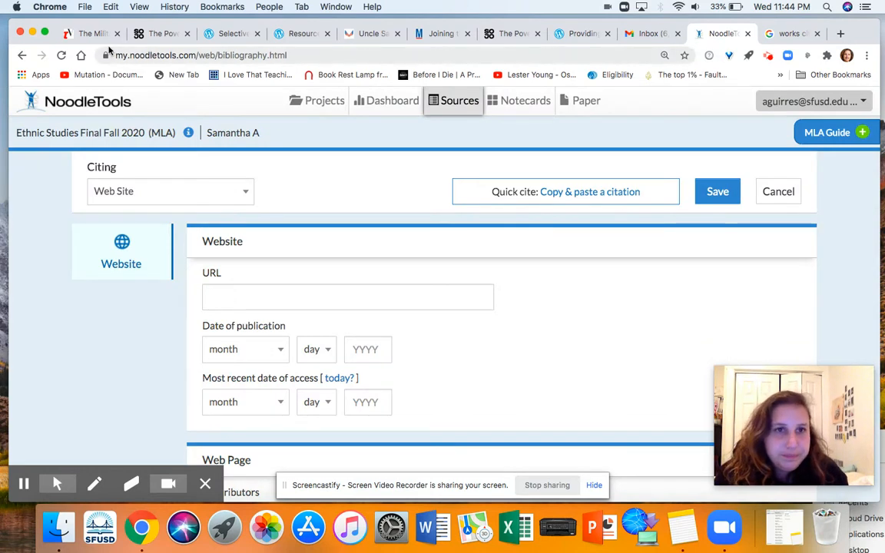
{"action": "scroll", "coordinate": [341, 262], "scroll_direction": "down", "scroll_amount": 3}
{"action": "scroll", "coordinate": [342, 261], "scroll_direction": "down", "scroll_amount": 5}
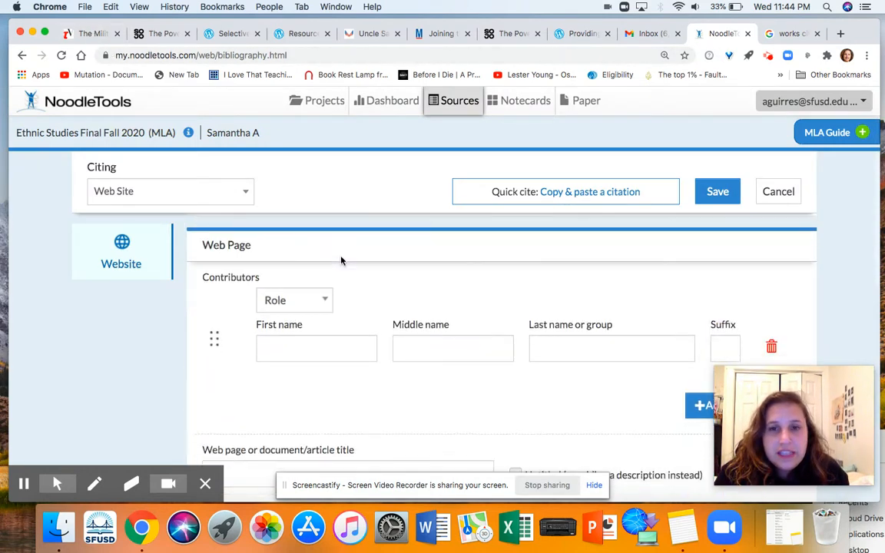
{"action": "scroll", "coordinate": [340, 259], "scroll_direction": "up", "scroll_amount": 8}
{"action": "scroll", "coordinate": [296, 295], "scroll_direction": "down", "scroll_amount": 1}
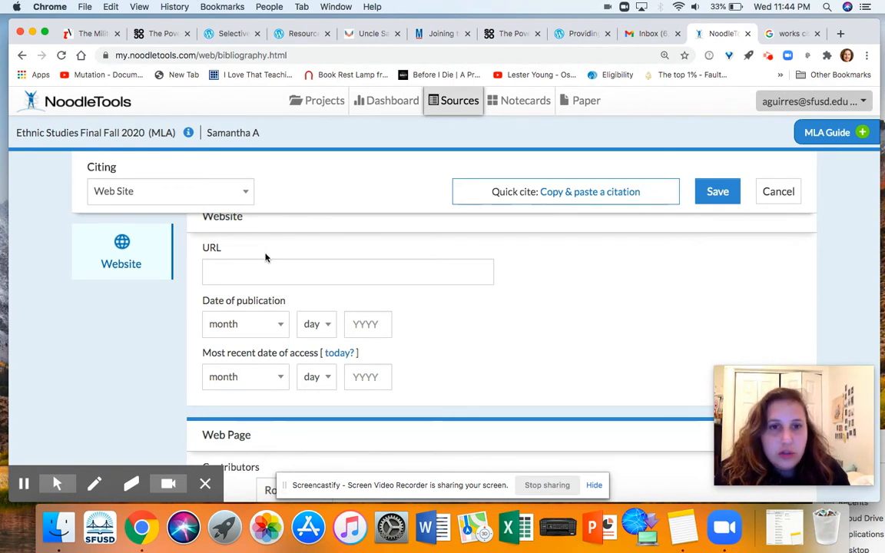
Step: Copy the Teen Vogue military recruitment article's web address into the citation's URL and close the works cited image search
{"action": "left_click", "coordinate": [241, 270]}
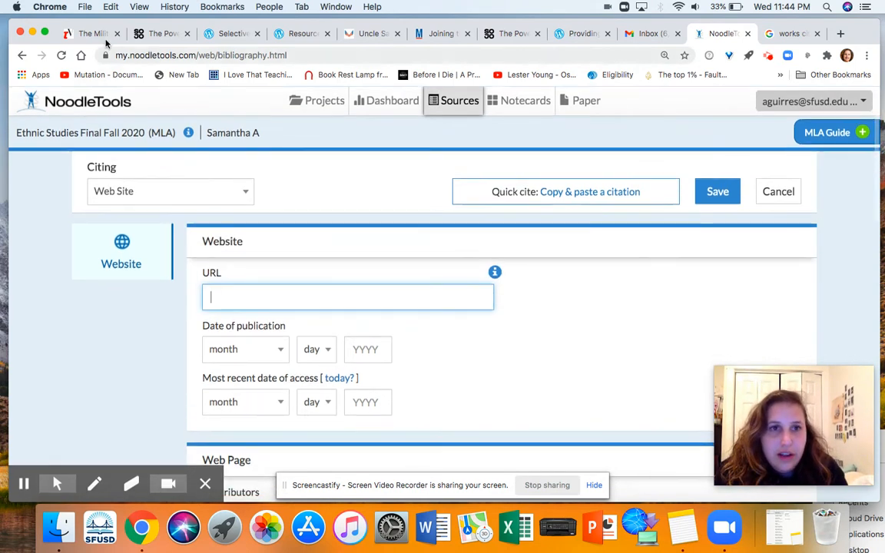
{"action": "left_click", "coordinate": [93, 33]}
{"action": "scroll", "coordinate": [176, 146], "scroll_direction": "down", "scroll_amount": 5}
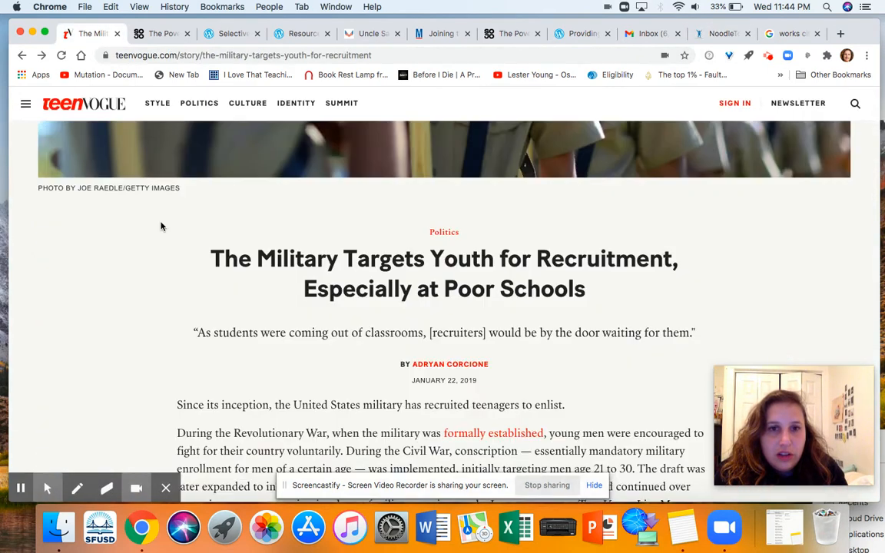
{"action": "left_click", "coordinate": [176, 56]}
{"action": "key", "text": "super+c"}
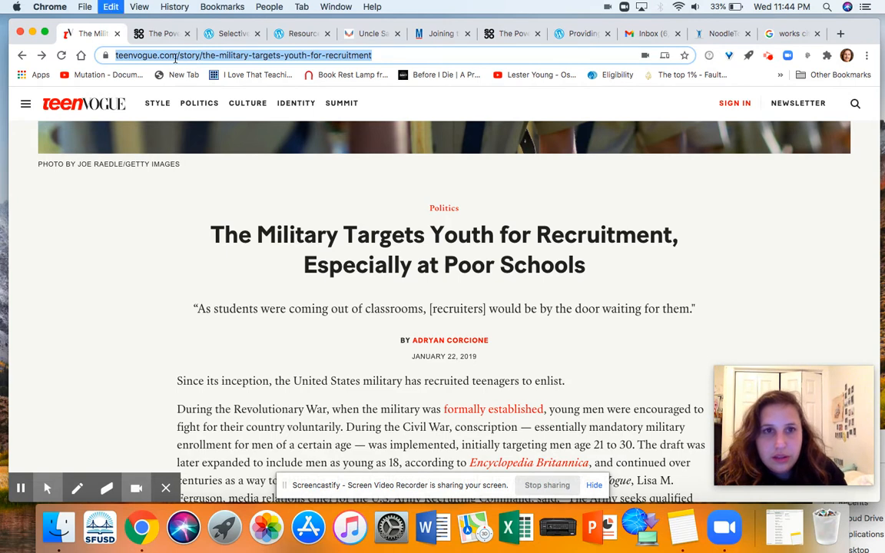
{"action": "left_click", "coordinate": [788, 34]}
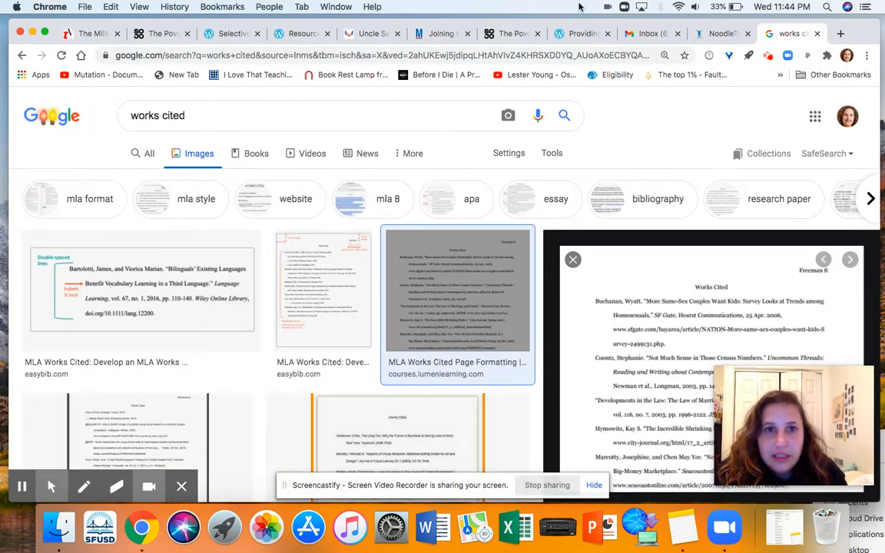
{"action": "left_click", "coordinate": [737, 34]}
{"action": "left_click", "coordinate": [818, 34]}
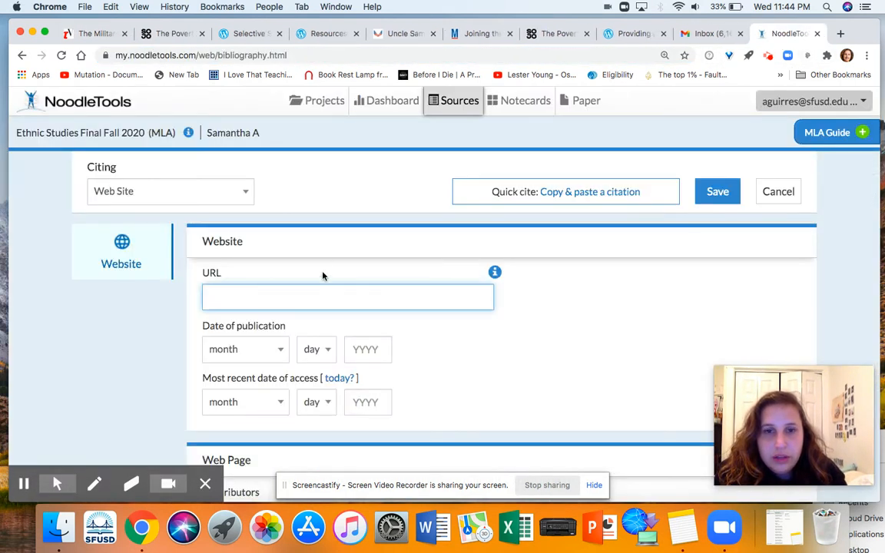
{"action": "key", "text": "super+v"}
Step: Set the citation's publication date to January 22, 2019, taken from the Teen Vogue article, and its access date to today
{"action": "scroll", "coordinate": [449, 367], "scroll_direction": "down", "scroll_amount": 2}
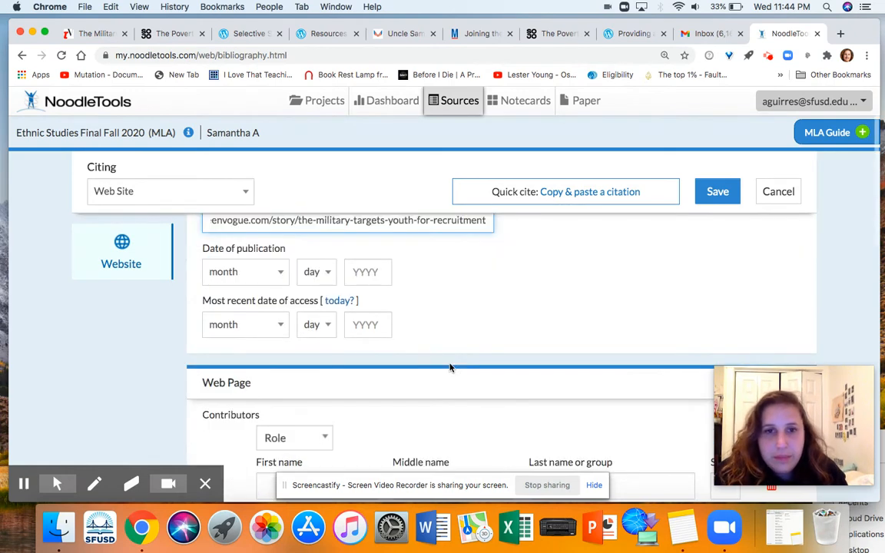
{"action": "left_click", "coordinate": [83, 34]}
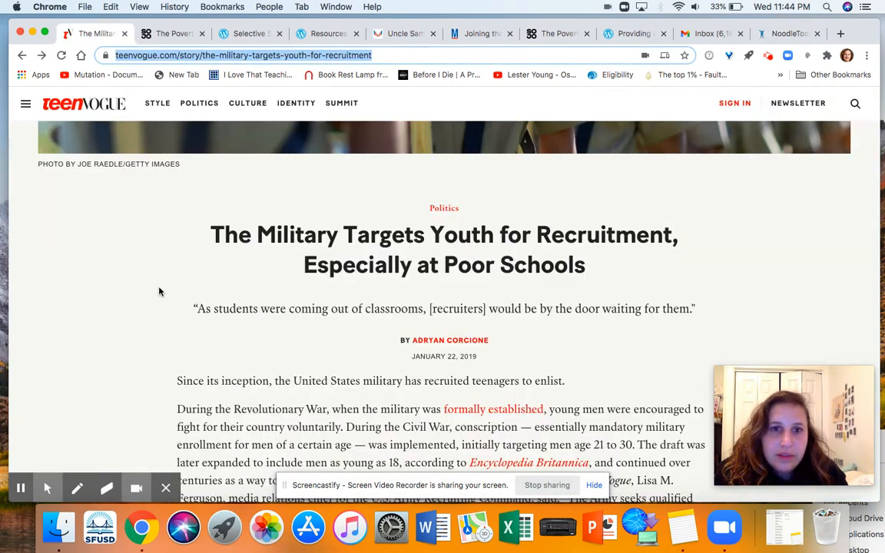
{"action": "scroll", "coordinate": [352, 284], "scroll_direction": "up", "scroll_amount": 5}
{"action": "scroll", "coordinate": [351, 284], "scroll_direction": "down", "scroll_amount": 4}
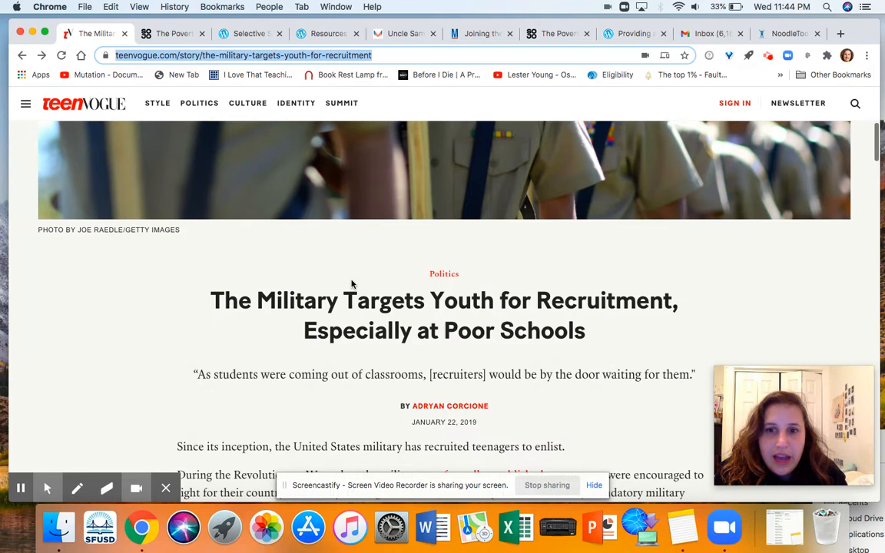
{"action": "scroll", "coordinate": [352, 284], "scroll_direction": "down", "scroll_amount": 1}
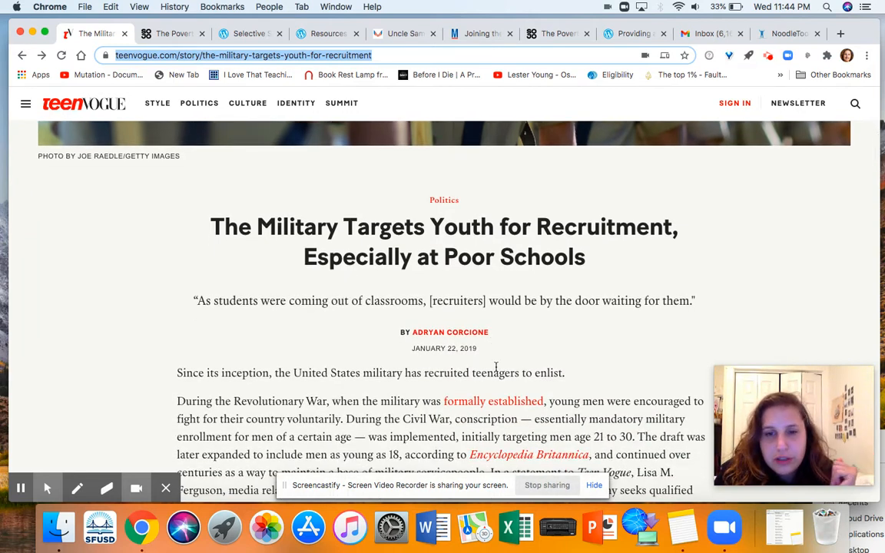
{"action": "left_click_drag", "start_coordinate": [477, 348], "coordinate": [411, 348]}
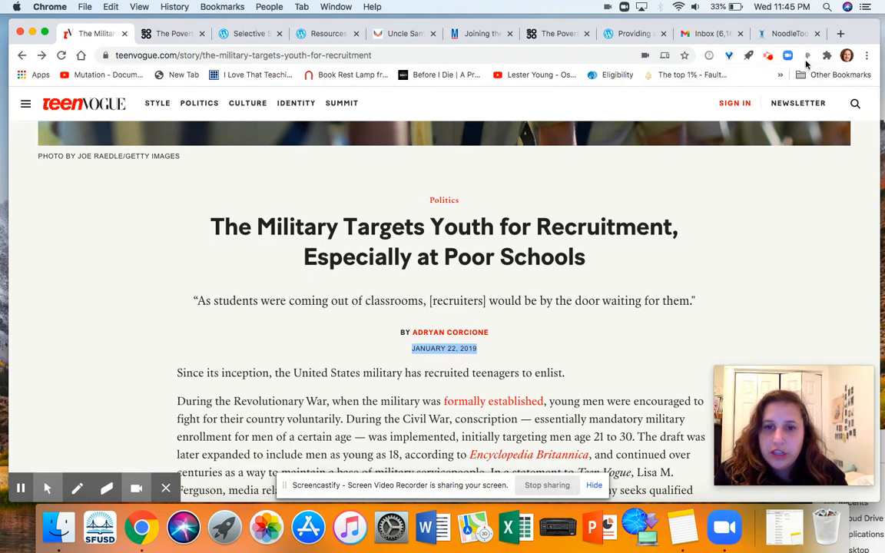
{"action": "left_click", "coordinate": [776, 33]}
{"action": "left_click", "coordinate": [263, 272]}
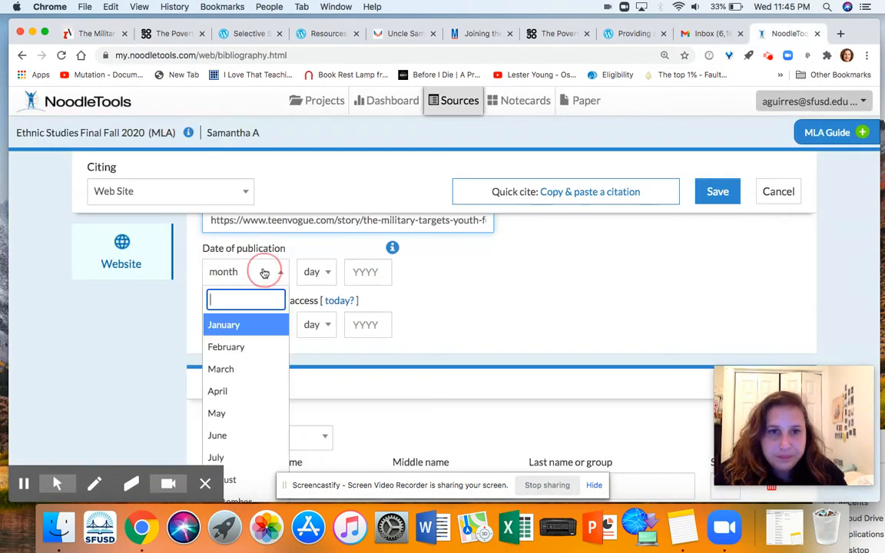
{"action": "left_click", "coordinate": [231, 324]}
{"action": "left_click", "coordinate": [311, 275]}
{"action": "scroll", "coordinate": [326, 393], "scroll_direction": "down", "scroll_amount": 5}
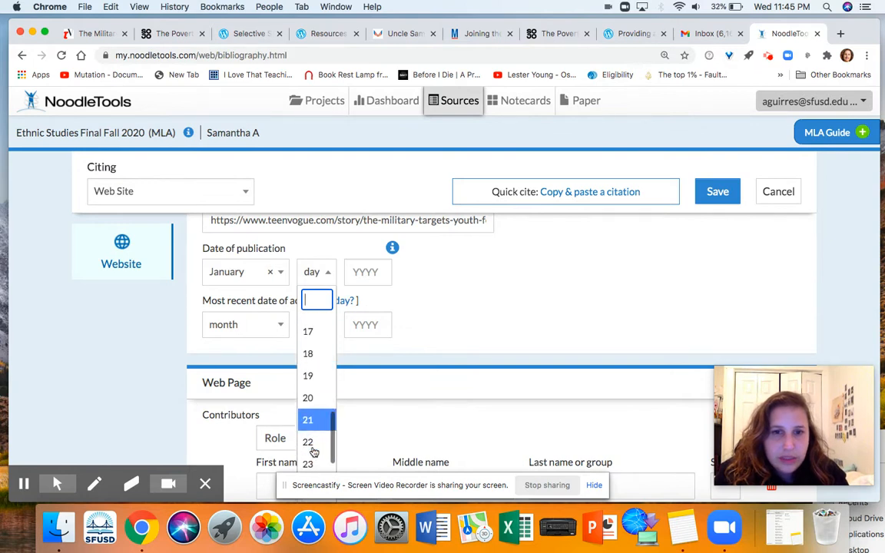
{"action": "left_click", "coordinate": [311, 439]}
{"action": "left_click", "coordinate": [359, 274]}
{"action": "type", "text": "2019"}
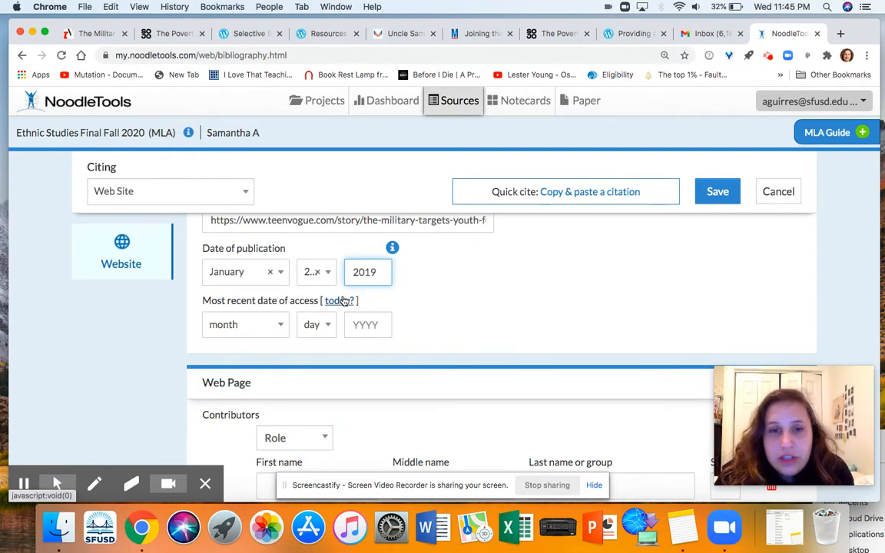
{"action": "left_click", "coordinate": [338, 300]}
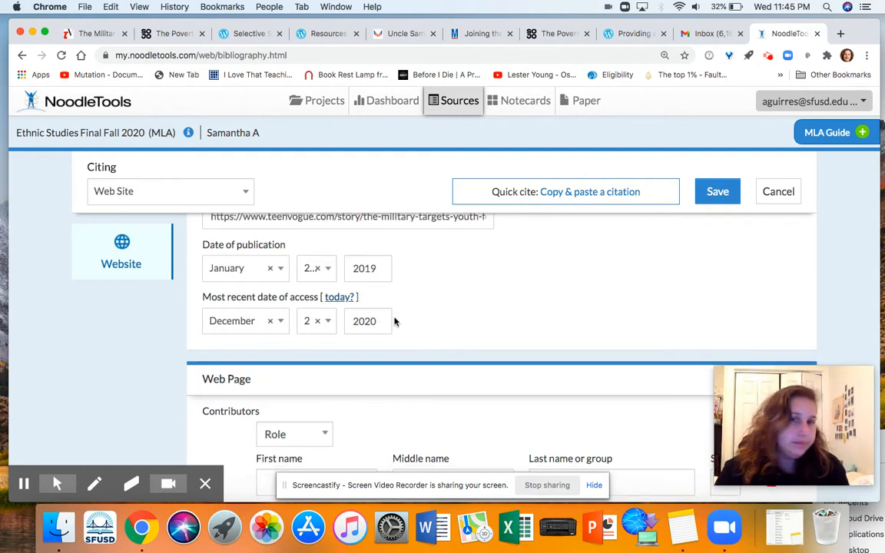
Step: Set the contributor role to Author and paste the full author name from the Teen Vogue article as the first name
{"action": "scroll", "coordinate": [394, 321], "scroll_direction": "down", "scroll_amount": 4}
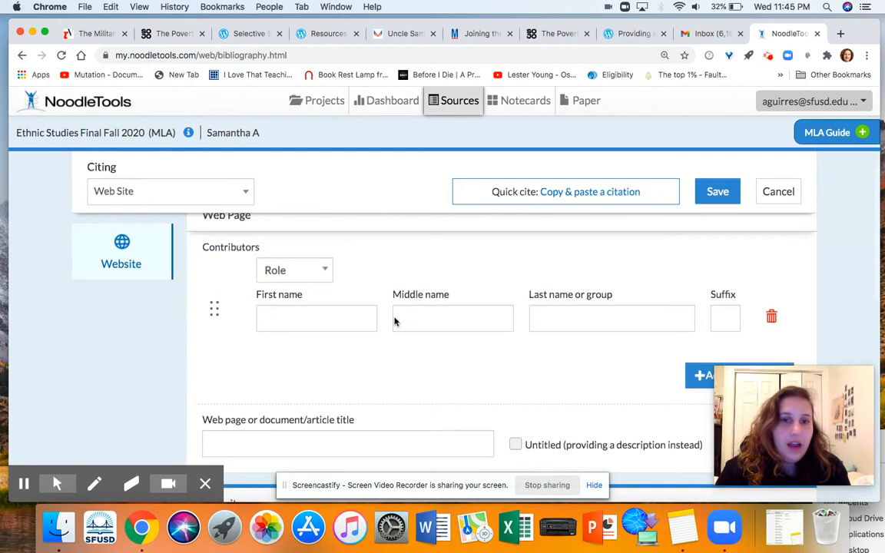
{"action": "left_click", "coordinate": [297, 271]}
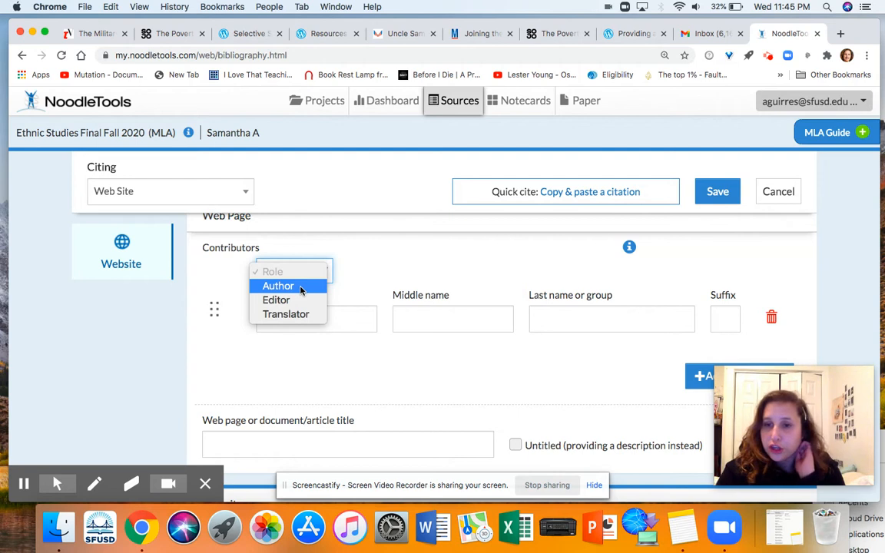
{"action": "left_click", "coordinate": [300, 288]}
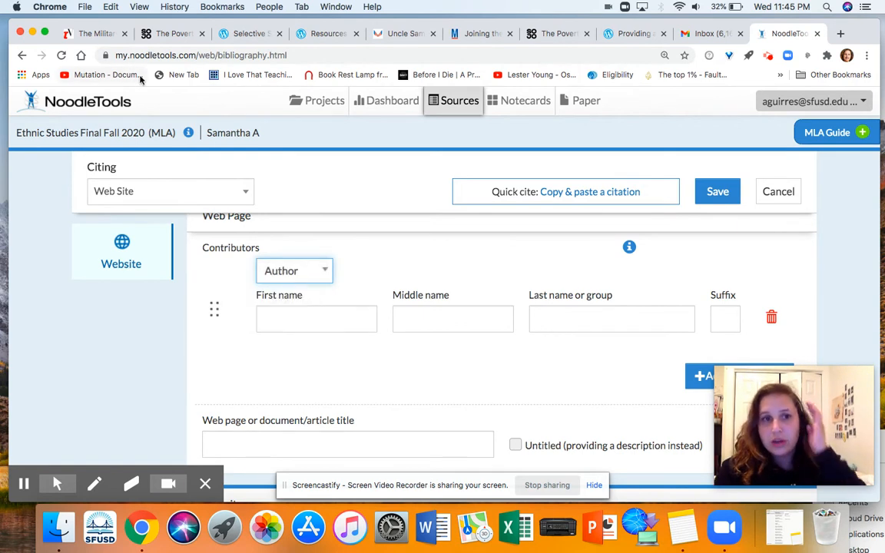
{"action": "left_click", "coordinate": [77, 33]}
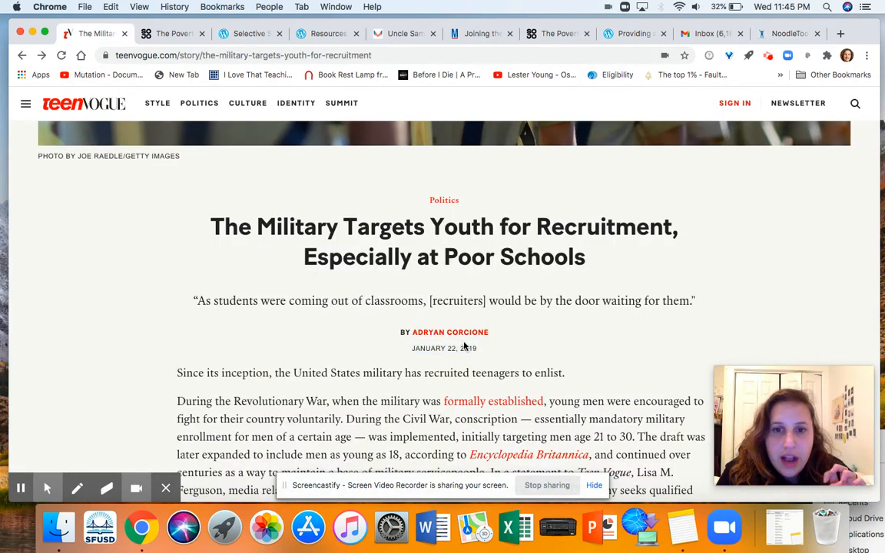
{"action": "left_click", "coordinate": [454, 330]}
{"action": "left_click_drag", "start_coordinate": [454, 330], "coordinate": [412, 329]}
{"action": "key", "text": "super+c"}
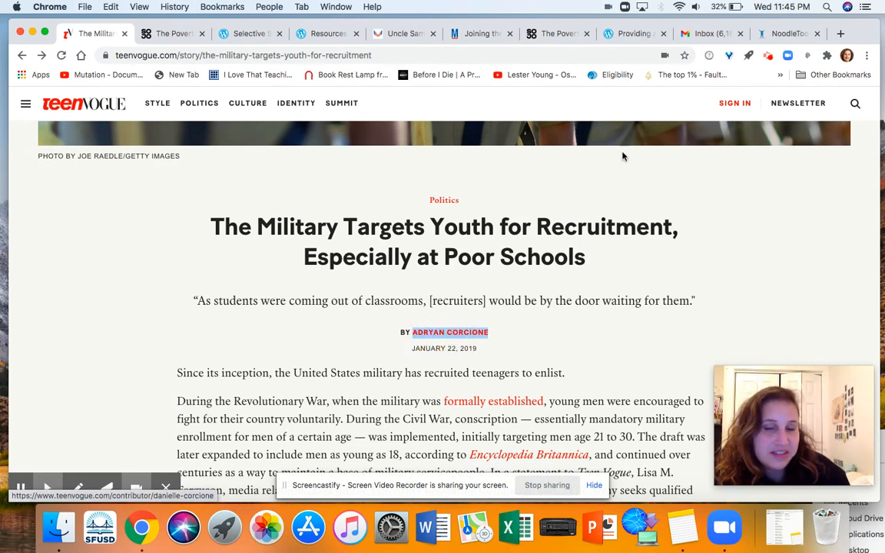
{"action": "left_click", "coordinate": [780, 34]}
{"action": "left_click", "coordinate": [325, 313]}
{"action": "key", "text": "super+v"}
Step: Move the author's surname out of the contributor's first name and into the last name
{"action": "left_click_drag", "start_coordinate": [308, 321], "coordinate": [399, 329]}
{"action": "key", "text": "super+c"}
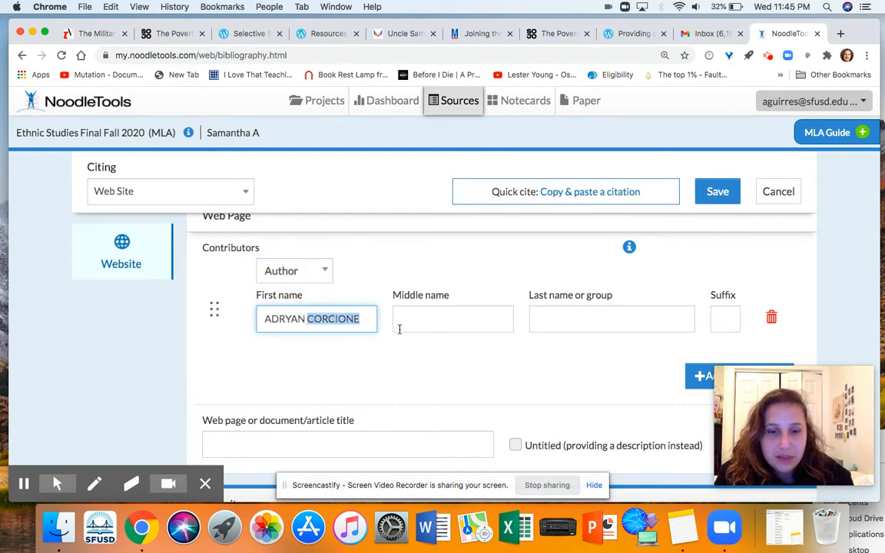
{"action": "left_click", "coordinate": [537, 321]}
{"action": "key", "text": "super+v"}
{"action": "left_click_drag", "start_coordinate": [367, 318], "coordinate": [317, 319]}
{"action": "key", "text": "BackSpace"}
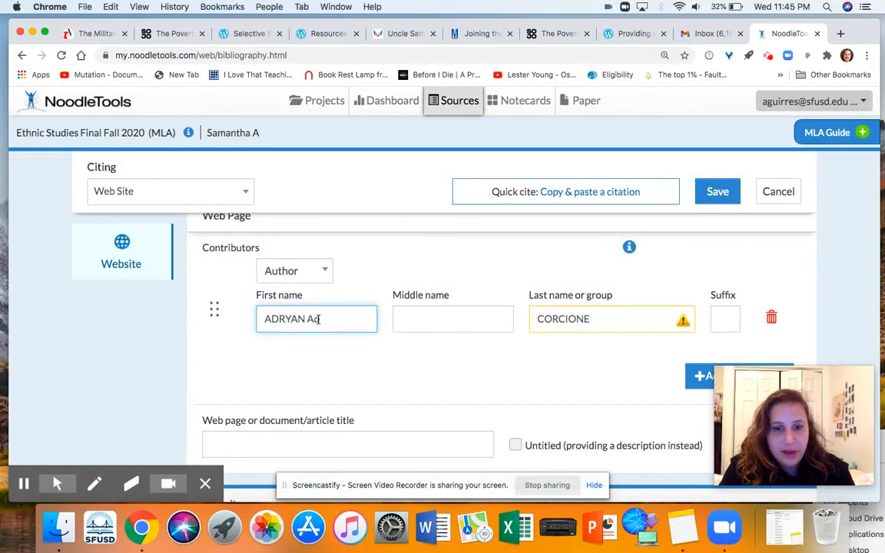
Step: Replace the all-capitals author first and last names with versions that capitalize only the initial letter
{"action": "double_click", "coordinate": [299, 319]}
{"action": "key", "text": "BackSpace"}
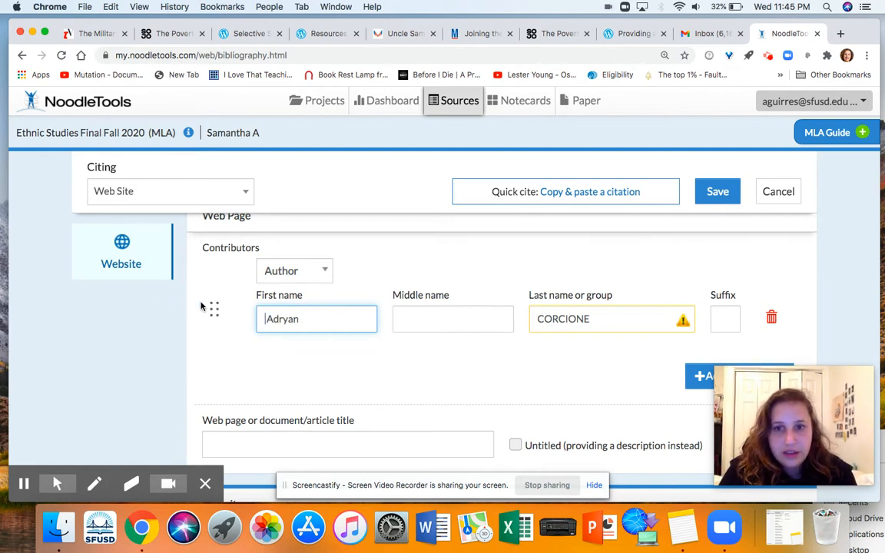
{"action": "left_click", "coordinate": [621, 319]}
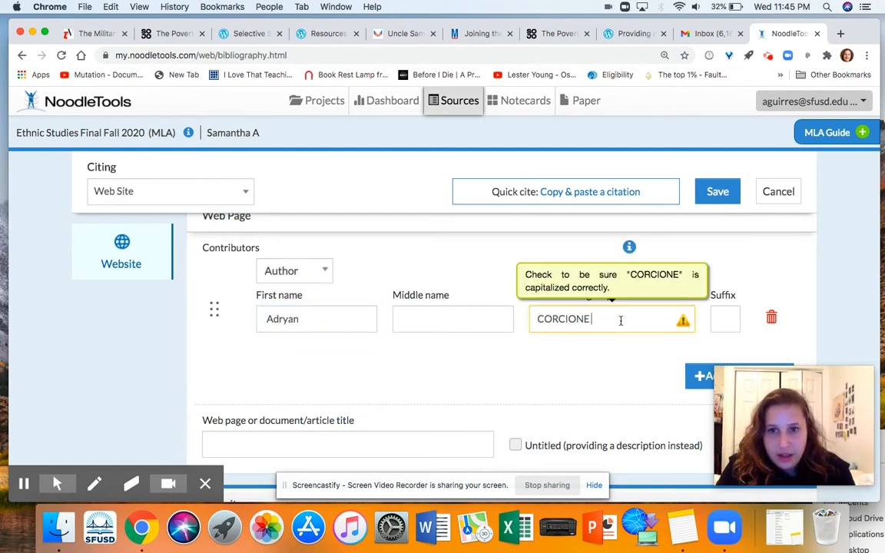
{"action": "key", "text": "BackSpace"}
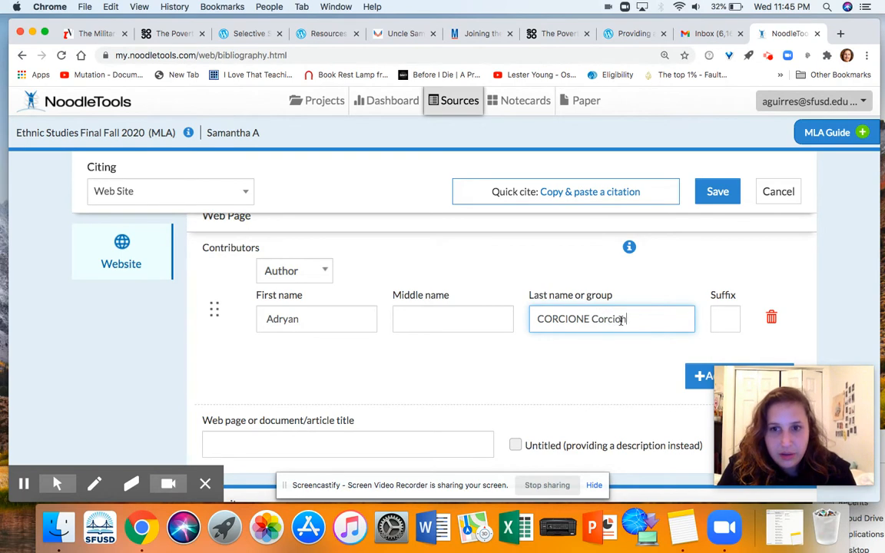
{"action": "left_click_drag", "start_coordinate": [591, 322], "coordinate": [509, 312]}
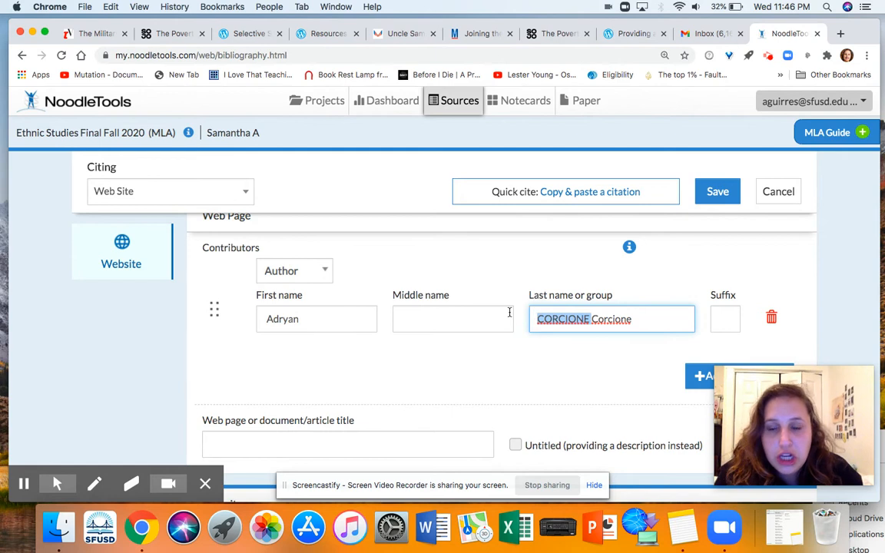
{"action": "key", "text": "BackSpace"}
{"action": "scroll", "coordinate": [462, 292], "scroll_direction": "down", "scroll_amount": 2}
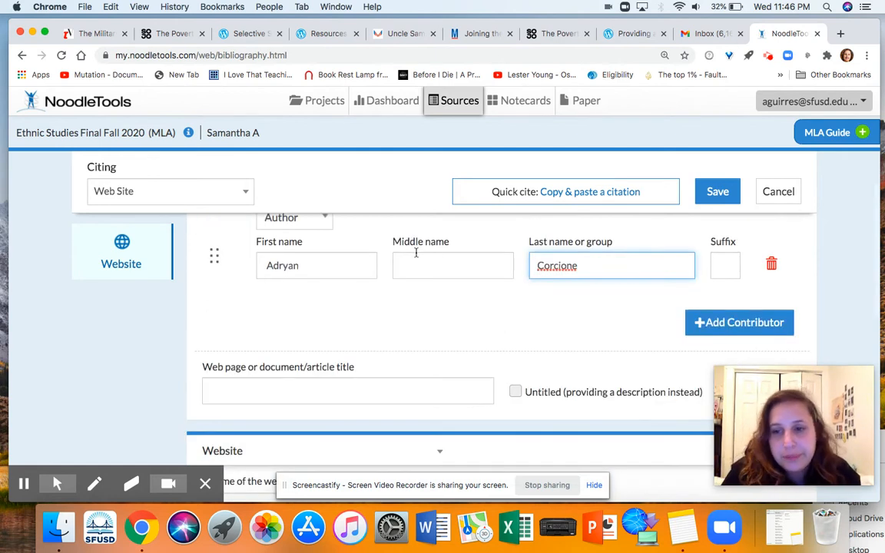
Step: Check the capitalization of the author's first and last names and the contributor role in the citation form
{"action": "left_click", "coordinate": [273, 267]}
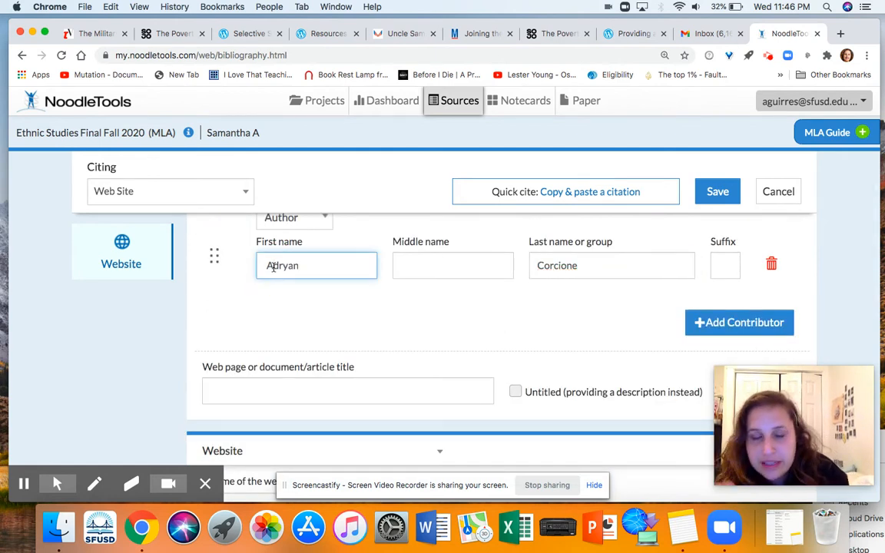
{"action": "left_click_drag", "start_coordinate": [273, 266], "coordinate": [245, 269]}
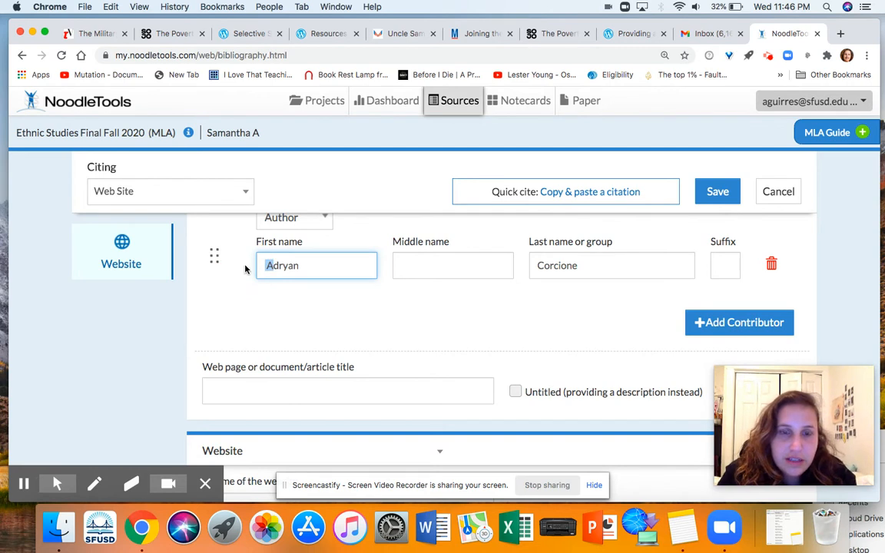
{"action": "left_click", "coordinate": [538, 265]}
{"action": "left_click_drag", "start_coordinate": [539, 266], "coordinate": [512, 263]}
{"action": "left_click", "coordinate": [601, 269]}
{"action": "scroll", "coordinate": [427, 271], "scroll_direction": "up", "scroll_amount": 2}
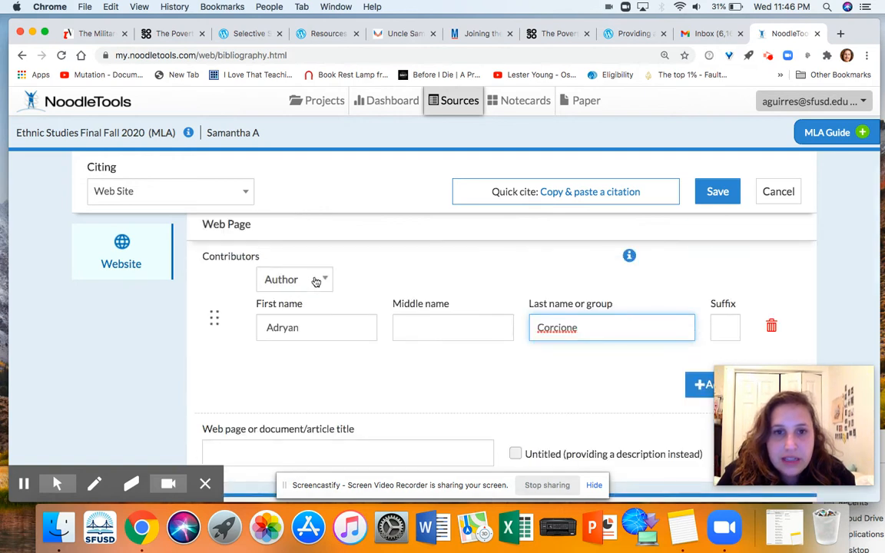
{"action": "scroll", "coordinate": [315, 276], "scroll_direction": "down", "scroll_amount": 2}
{"action": "scroll", "coordinate": [522, 323], "scroll_direction": "down", "scroll_amount": 1}
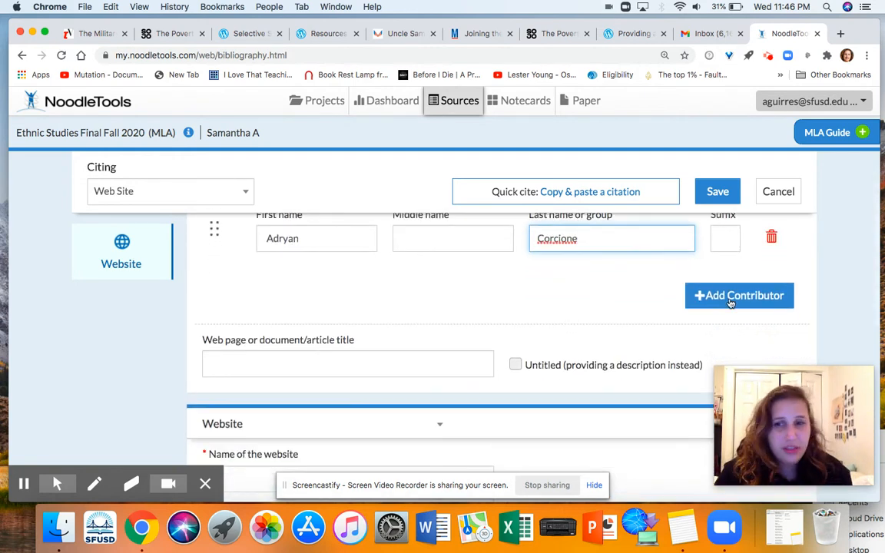
Step: Copy the headline "The Military Targets Youth for Recruitment, Especially at Poor Schools" from the Teen Vogue article into the citation's web page title
{"action": "scroll", "coordinate": [577, 299], "scroll_direction": "down", "scroll_amount": 2}
{"action": "left_click", "coordinate": [320, 304]}
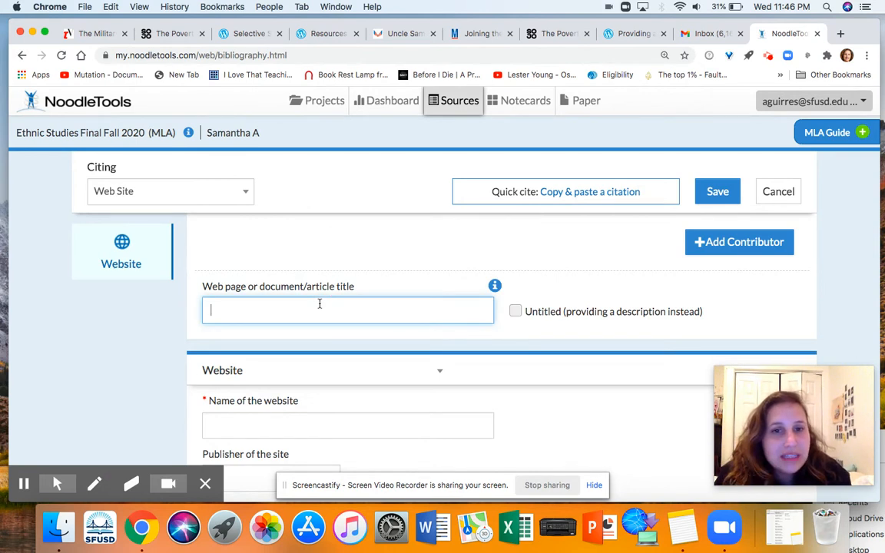
{"action": "left_click", "coordinate": [92, 33]}
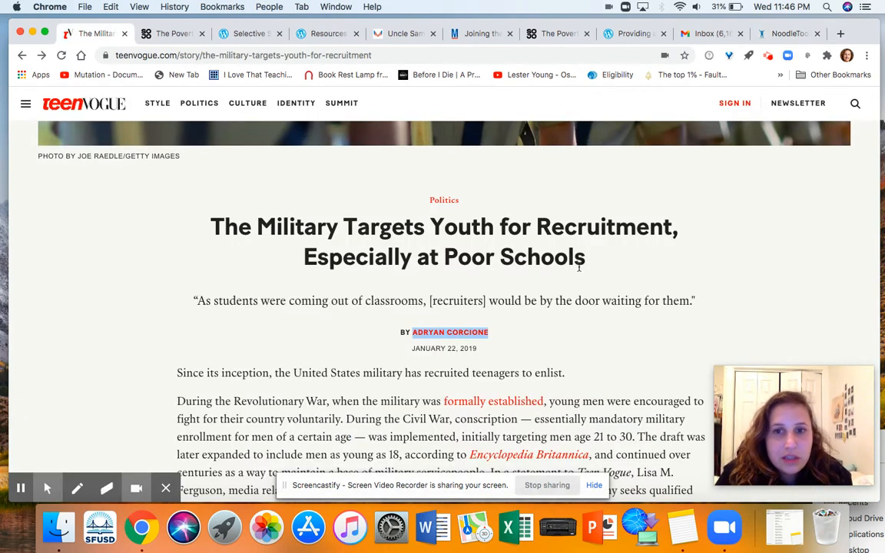
{"action": "left_click", "coordinate": [612, 279]}
{"action": "scroll", "coordinate": [604, 267], "scroll_direction": "up", "scroll_amount": 5}
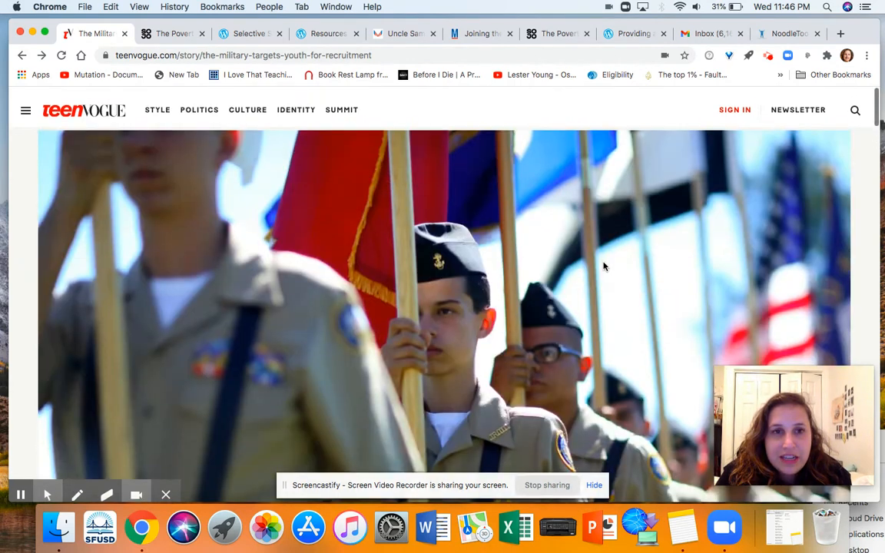
{"action": "scroll", "coordinate": [604, 267], "scroll_direction": "down", "scroll_amount": 10}
{"action": "left_click_drag", "start_coordinate": [591, 291], "coordinate": [182, 251]}
{"action": "key", "text": "super+c"}
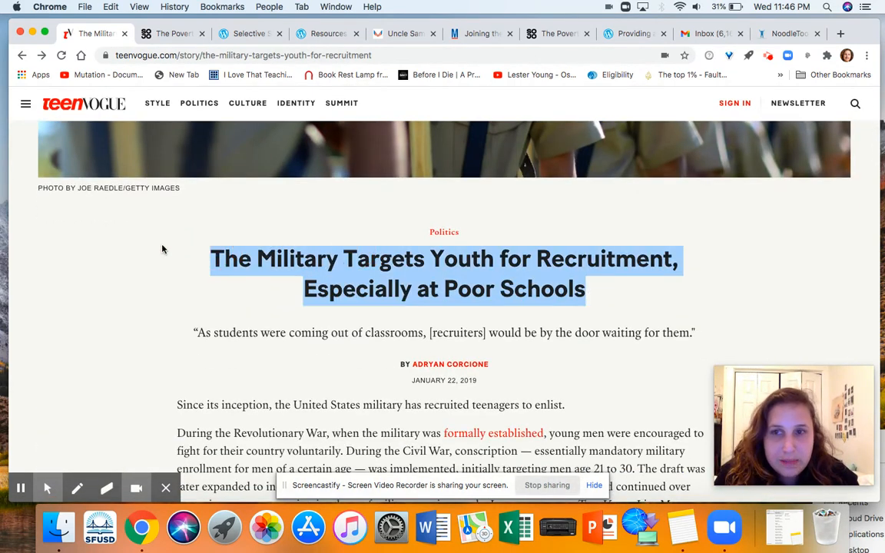
{"action": "left_click", "coordinate": [784, 33]}
{"action": "left_click", "coordinate": [348, 316]}
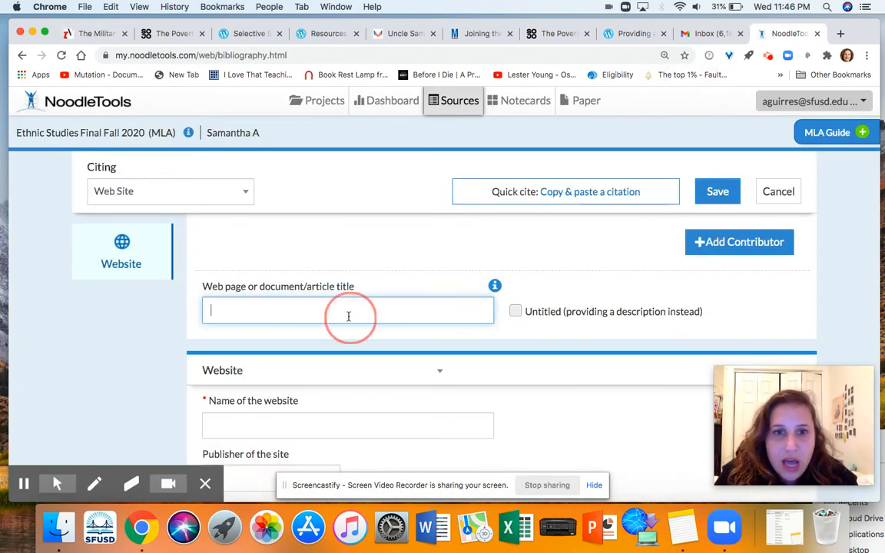
{"action": "key", "text": "super+v"}
Step: Look up the site's name on the Teen Vogue article page and enter "Teen Vouge" as the name of the website
{"action": "scroll", "coordinate": [197, 380], "scroll_direction": "down", "scroll_amount": 3}
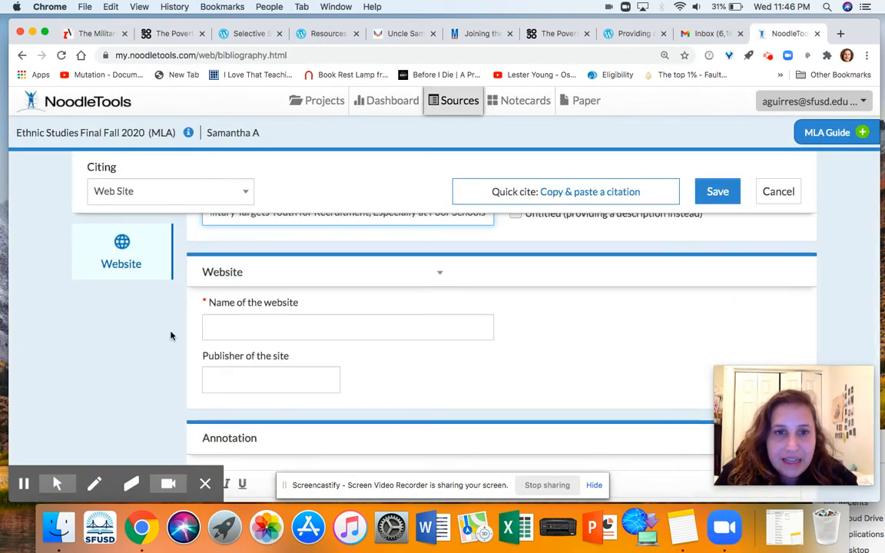
{"action": "left_click", "coordinate": [245, 326]}
{"action": "left_click", "coordinate": [92, 39]}
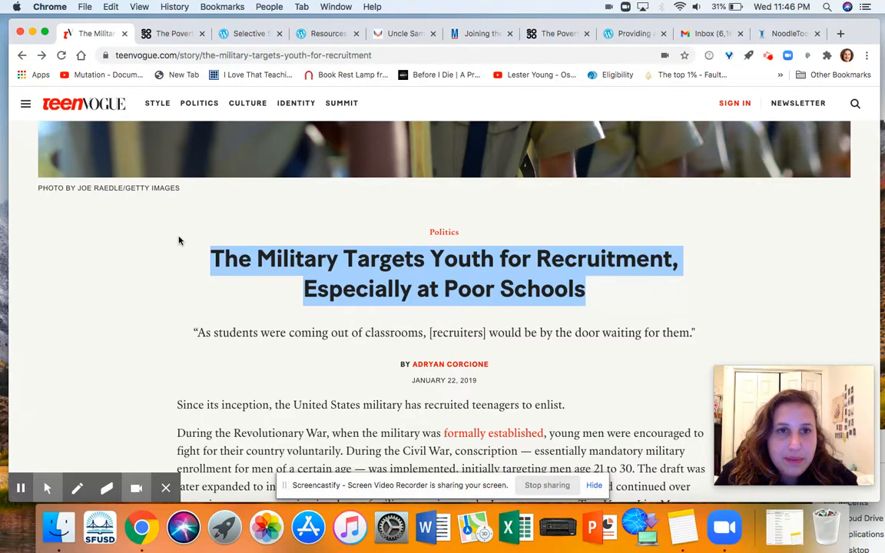
{"action": "scroll", "coordinate": [178, 241], "scroll_direction": "up", "scroll_amount": 5}
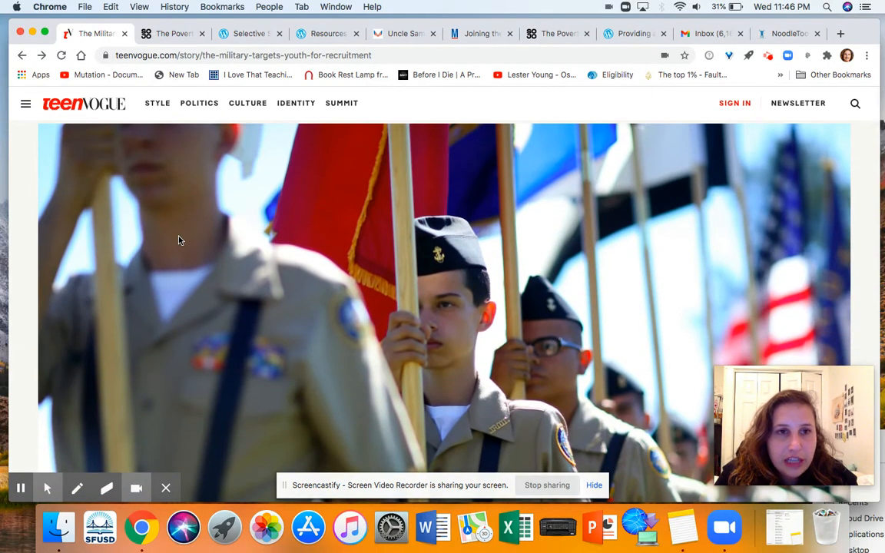
{"action": "scroll", "coordinate": [178, 241], "scroll_direction": "down", "scroll_amount": 5}
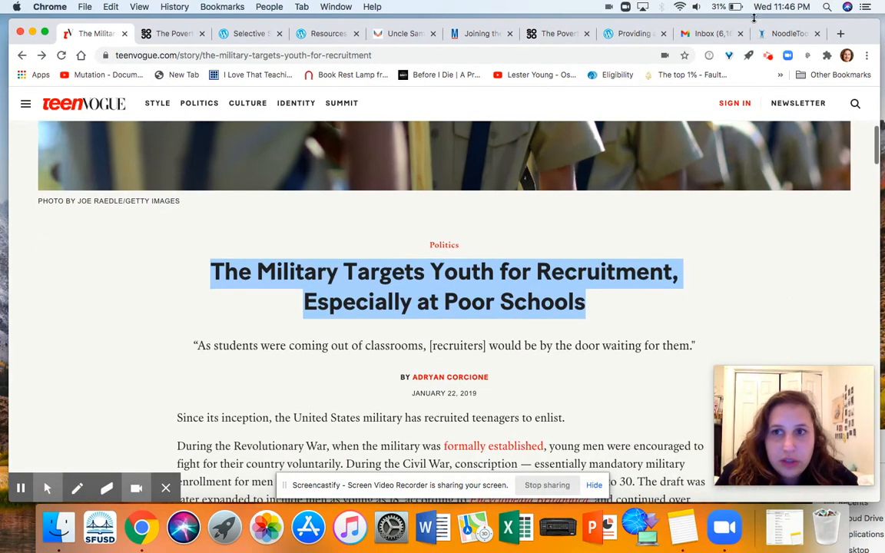
{"action": "left_click", "coordinate": [782, 33]}
{"action": "type", "text": "Teen"}
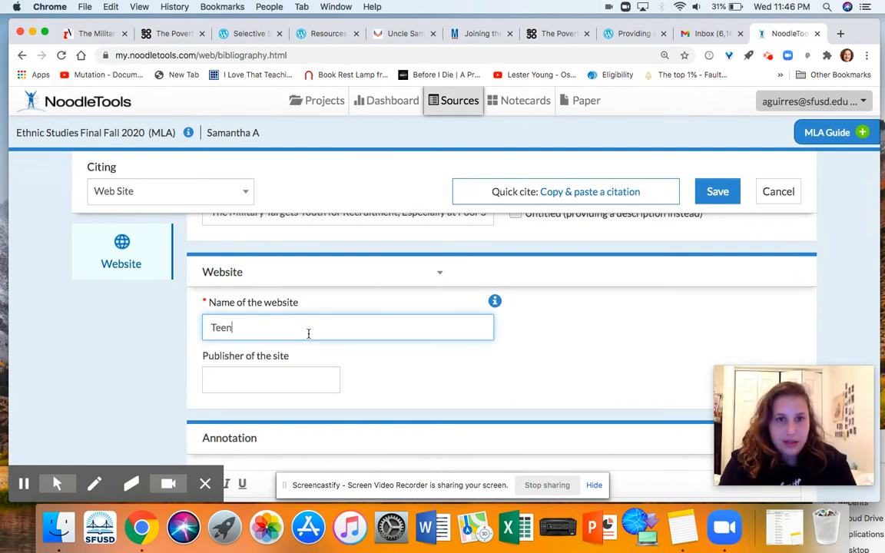
{"action": "type", "text": " Vouge"}
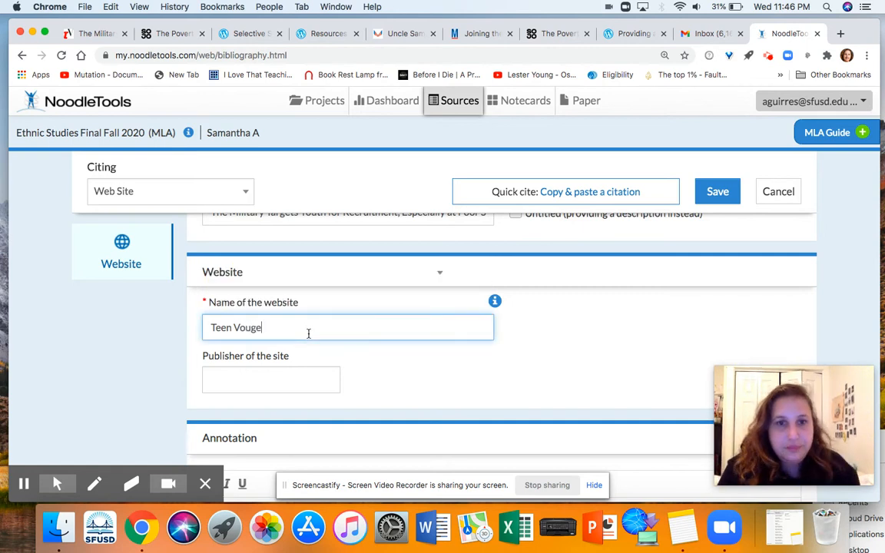
Step: Look through the top of the Teen Vogue article for a site publisher, and return to the citation form
{"action": "left_click", "coordinate": [296, 376]}
{"action": "scroll", "coordinate": [297, 376], "scroll_direction": "down", "scroll_amount": 2}
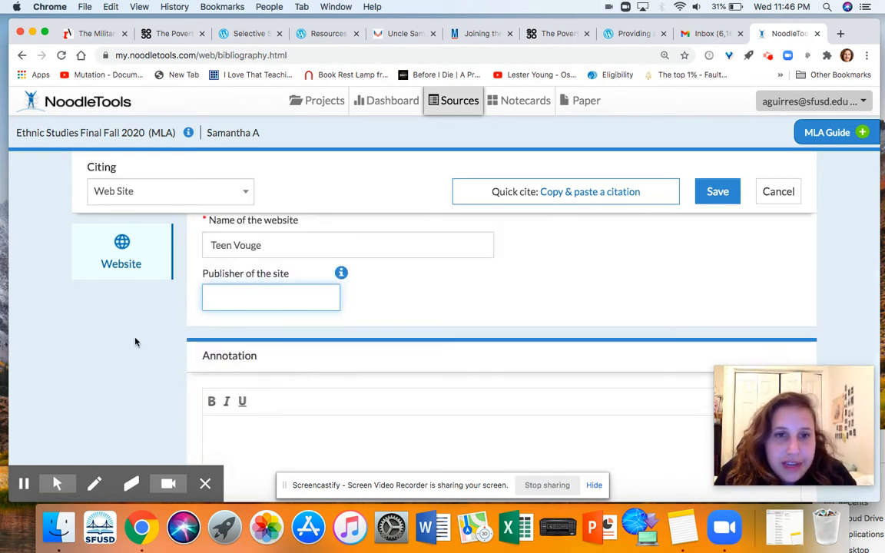
{"action": "left_click", "coordinate": [83, 33]}
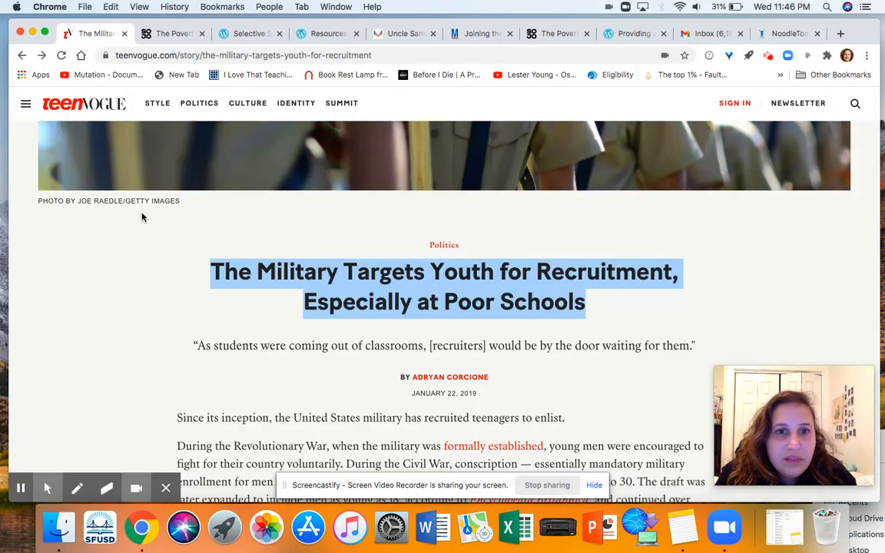
{"action": "scroll", "coordinate": [127, 191], "scroll_direction": "up", "scroll_amount": 5}
{"action": "scroll", "coordinate": [153, 185], "scroll_direction": "down", "scroll_amount": 4}
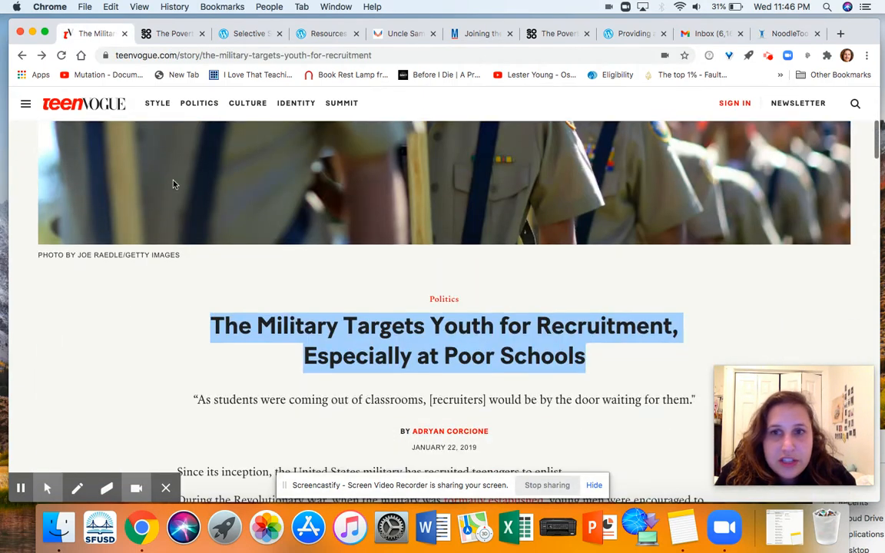
{"action": "left_click", "coordinate": [774, 35]}
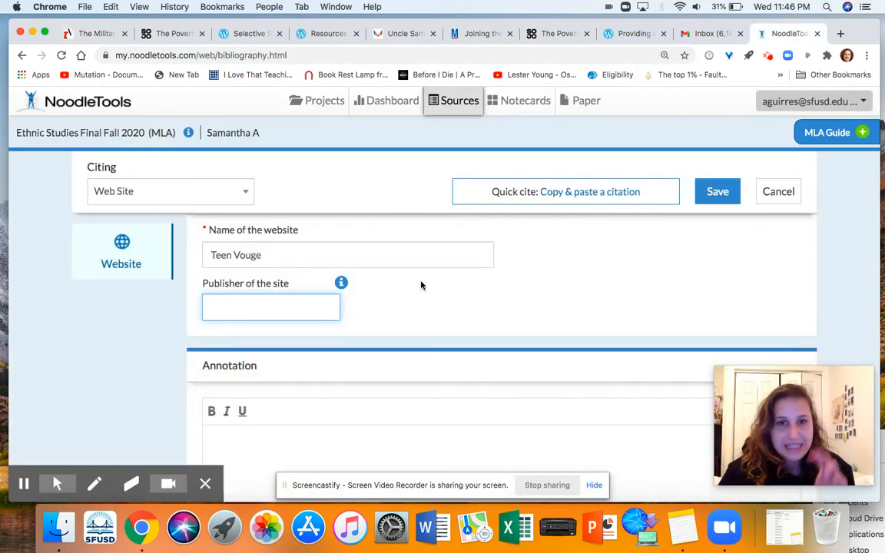
Step: Review the citation form from the URL and dates through the contributor, article title, website name, publisher and annotation
{"action": "scroll", "coordinate": [422, 292], "scroll_direction": "up", "scroll_amount": 10}
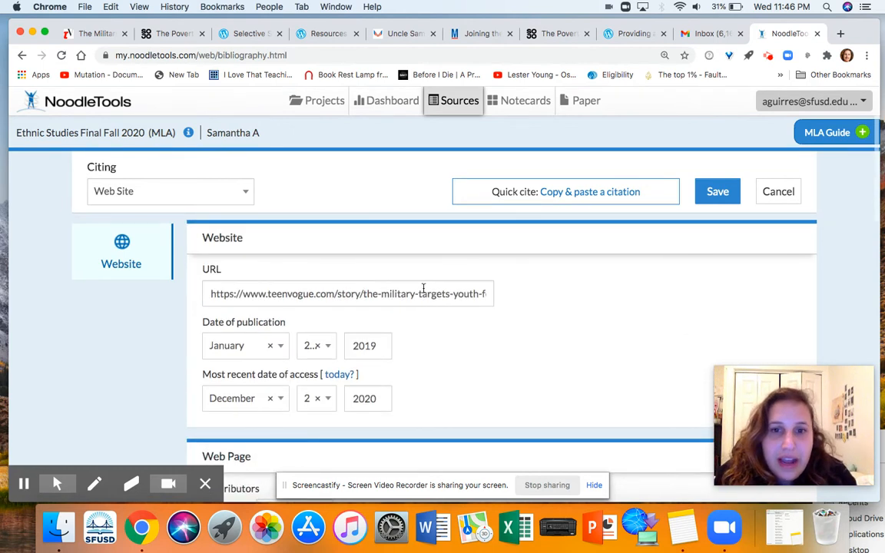
{"action": "scroll", "coordinate": [407, 315], "scroll_direction": "down", "scroll_amount": 2}
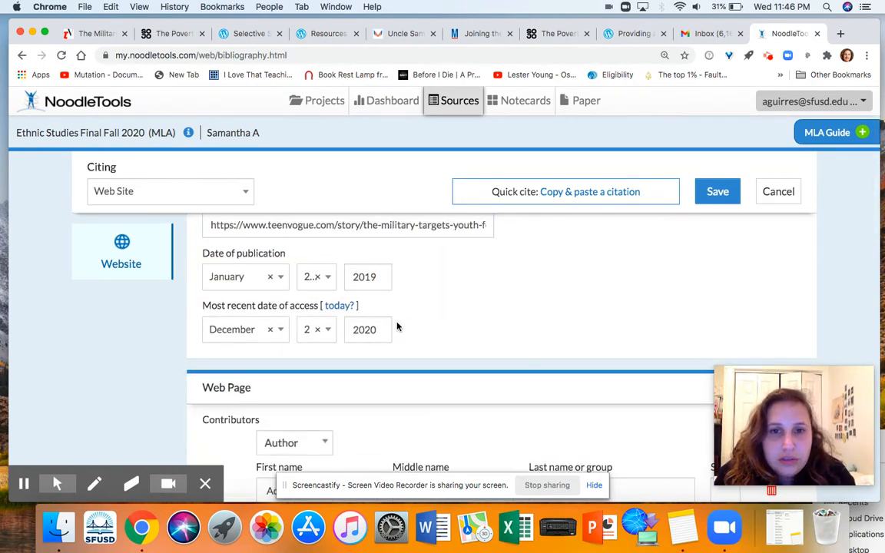
{"action": "scroll", "coordinate": [384, 334], "scroll_direction": "down", "scroll_amount": 4}
{"action": "left_click", "coordinate": [332, 340]}
{"action": "scroll", "coordinate": [331, 342], "scroll_direction": "down", "scroll_amount": 5}
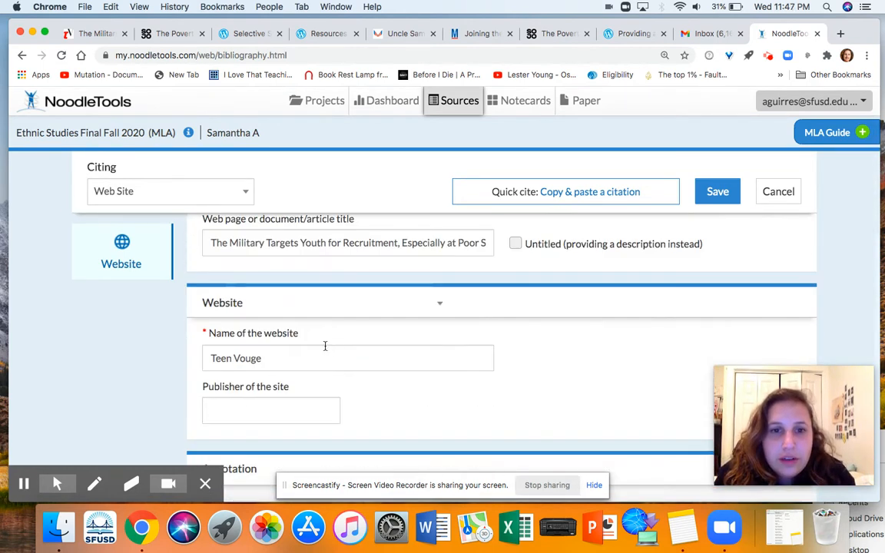
{"action": "left_click", "coordinate": [328, 249]}
{"action": "left_click", "coordinate": [290, 359]}
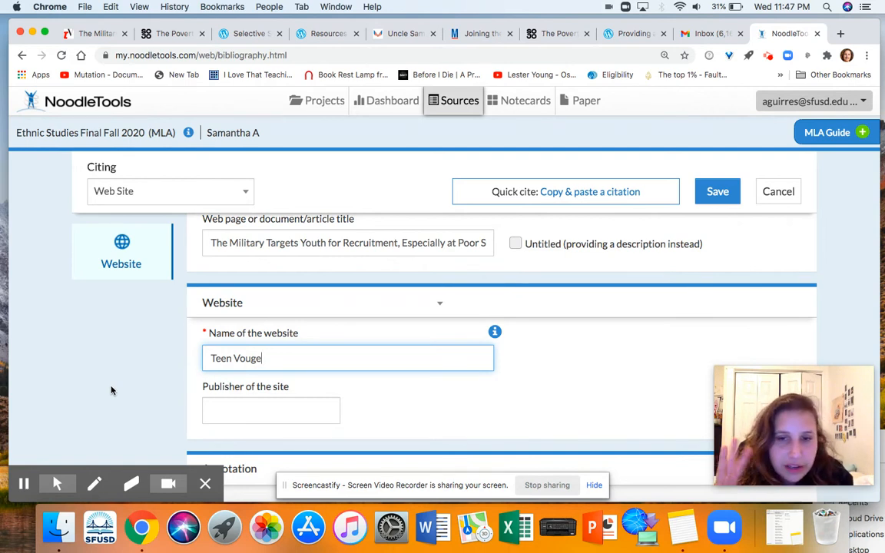
{"action": "scroll", "coordinate": [191, 411], "scroll_direction": "down", "scroll_amount": 2}
{"action": "scroll", "coordinate": [191, 412], "scroll_direction": "down", "scroll_amount": 5}
{"action": "scroll", "coordinate": [484, 397], "scroll_direction": "up", "scroll_amount": 4}
{"action": "left_click", "coordinate": [462, 409]}
{"action": "scroll", "coordinate": [463, 411], "scroll_direction": "down", "scroll_amount": 3}
Step: Save the website citation and select its full generated MLA text in the sources list
{"action": "scroll", "coordinate": [416, 368], "scroll_direction": "up", "scroll_amount": 8}
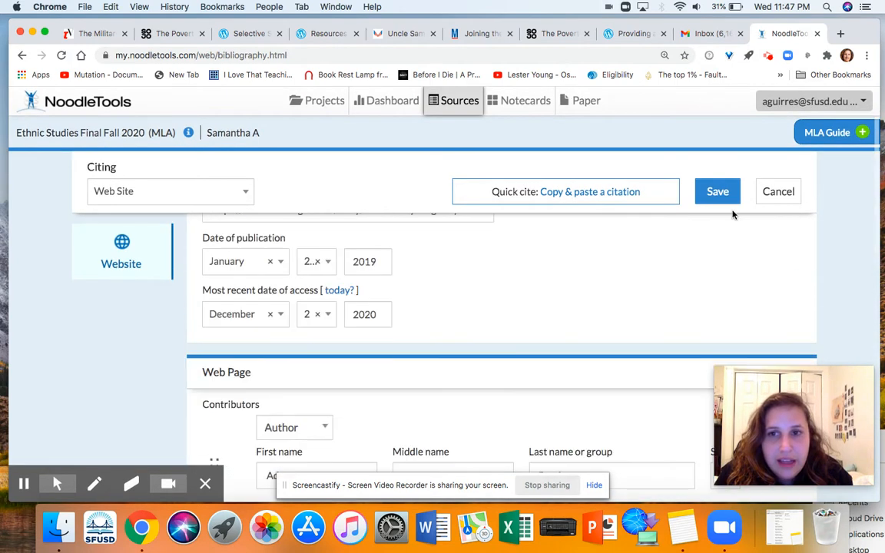
{"action": "left_click", "coordinate": [727, 192]}
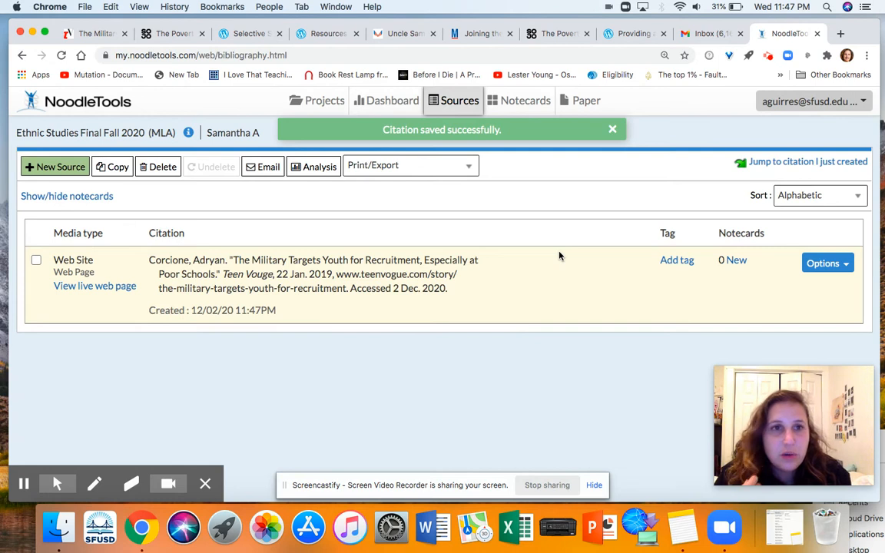
{"action": "left_click_drag", "start_coordinate": [453, 291], "coordinate": [149, 256]}
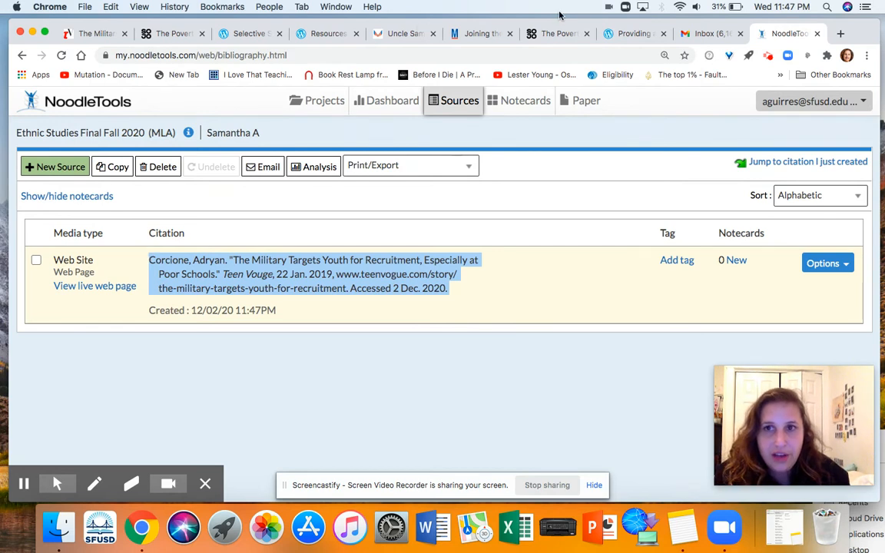
Step: Open Google Drive from Gmail, open the "Ethnic Studies Final Example" presentation in Google Slides, and return to the NoodleTools sources list
{"action": "left_click", "coordinate": [702, 33]}
{"action": "left_click", "coordinate": [769, 107]}
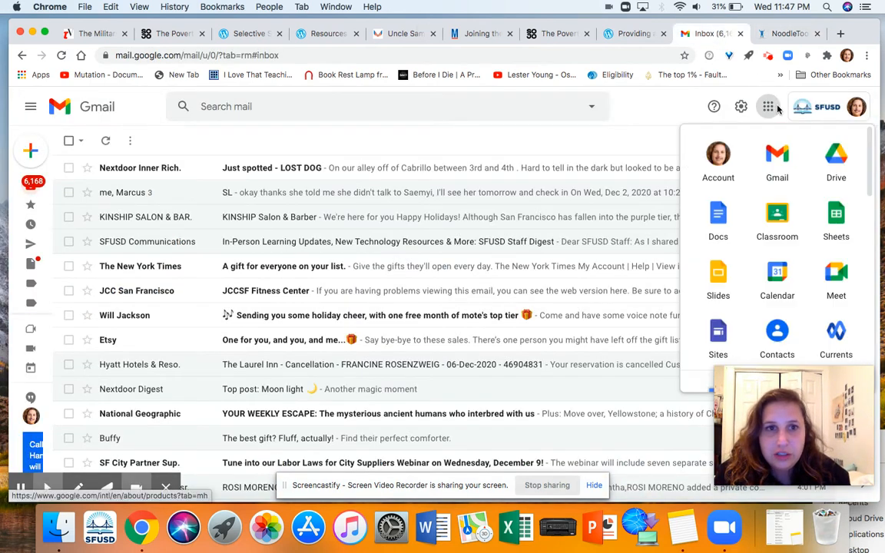
{"action": "left_click", "coordinate": [836, 168]}
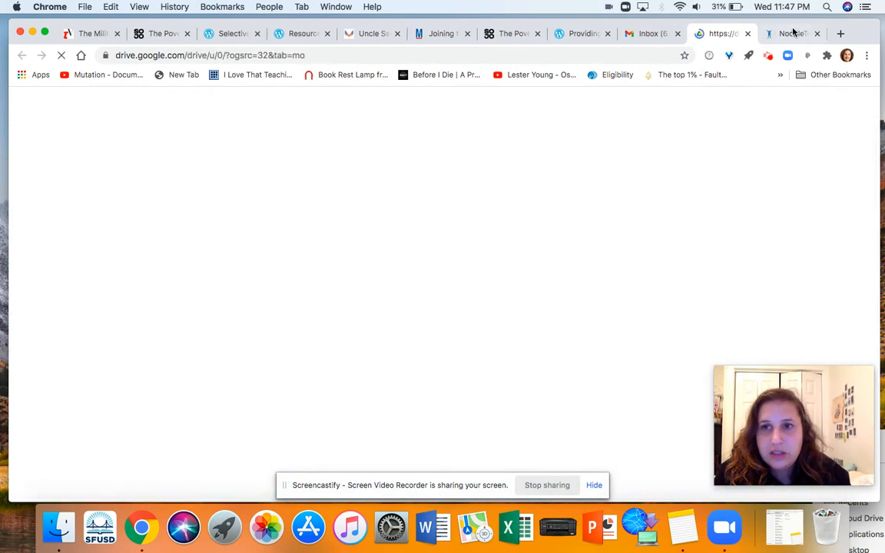
{"action": "left_click", "coordinate": [793, 34]}
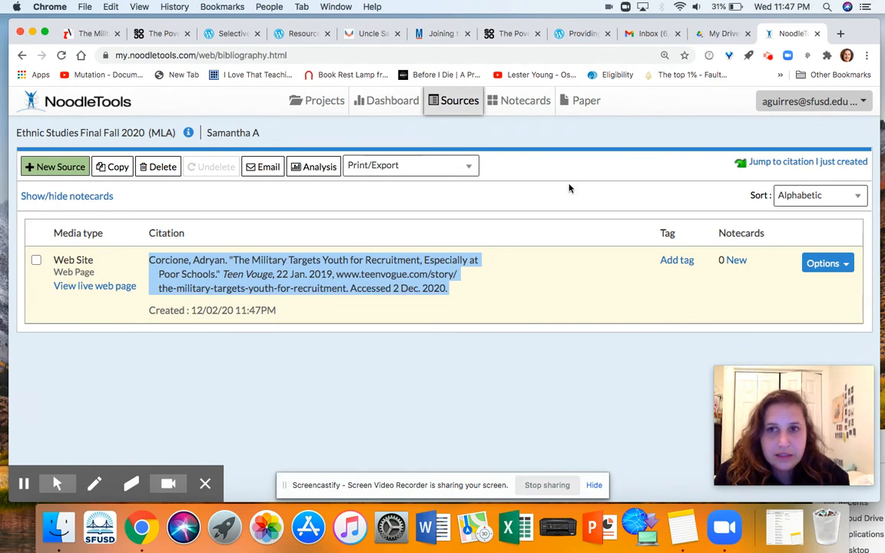
{"action": "left_click", "coordinate": [703, 36]}
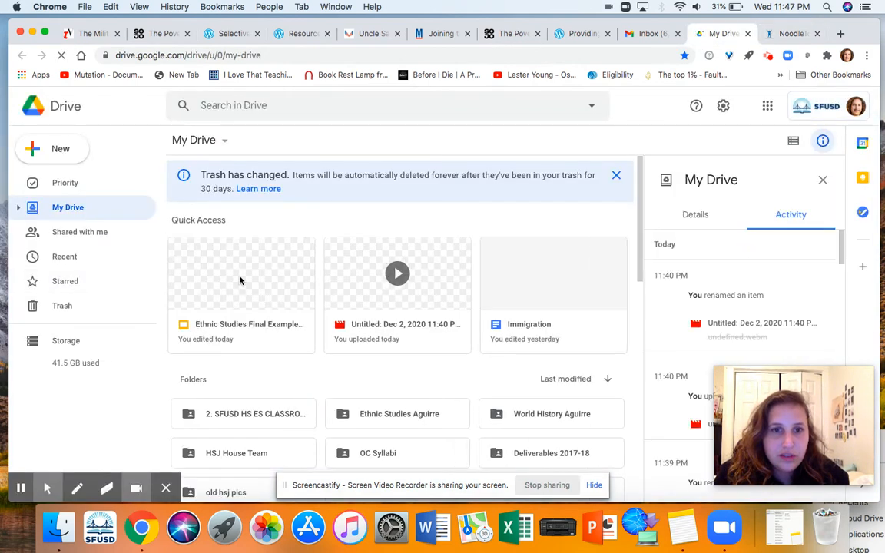
{"action": "left_click", "coordinate": [239, 281]}
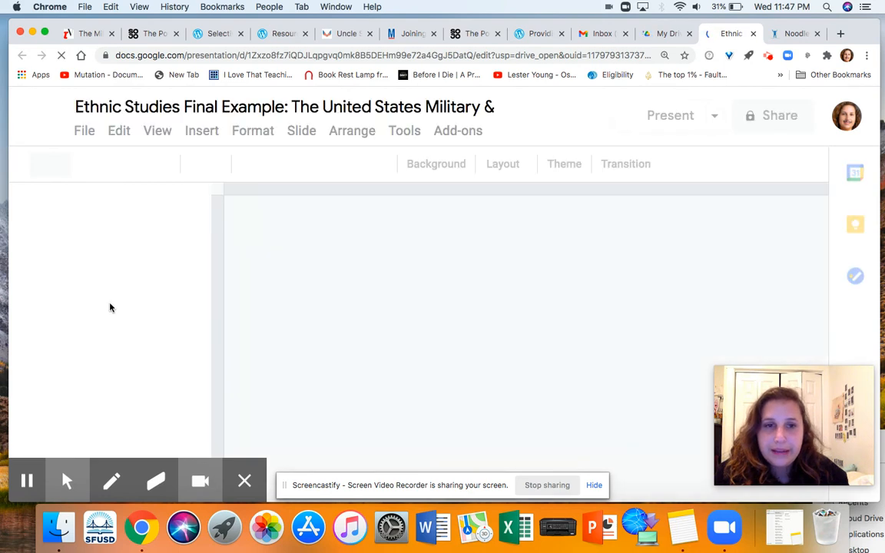
{"action": "left_click", "coordinate": [804, 35]}
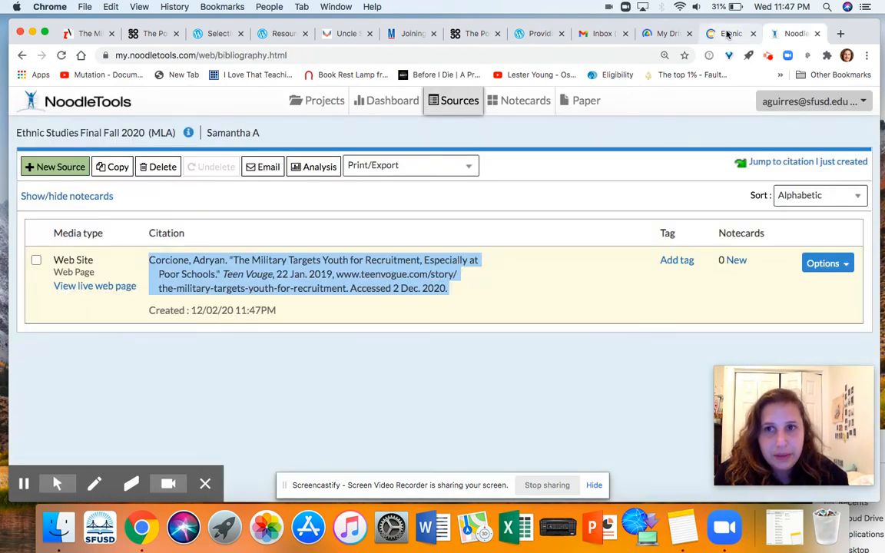